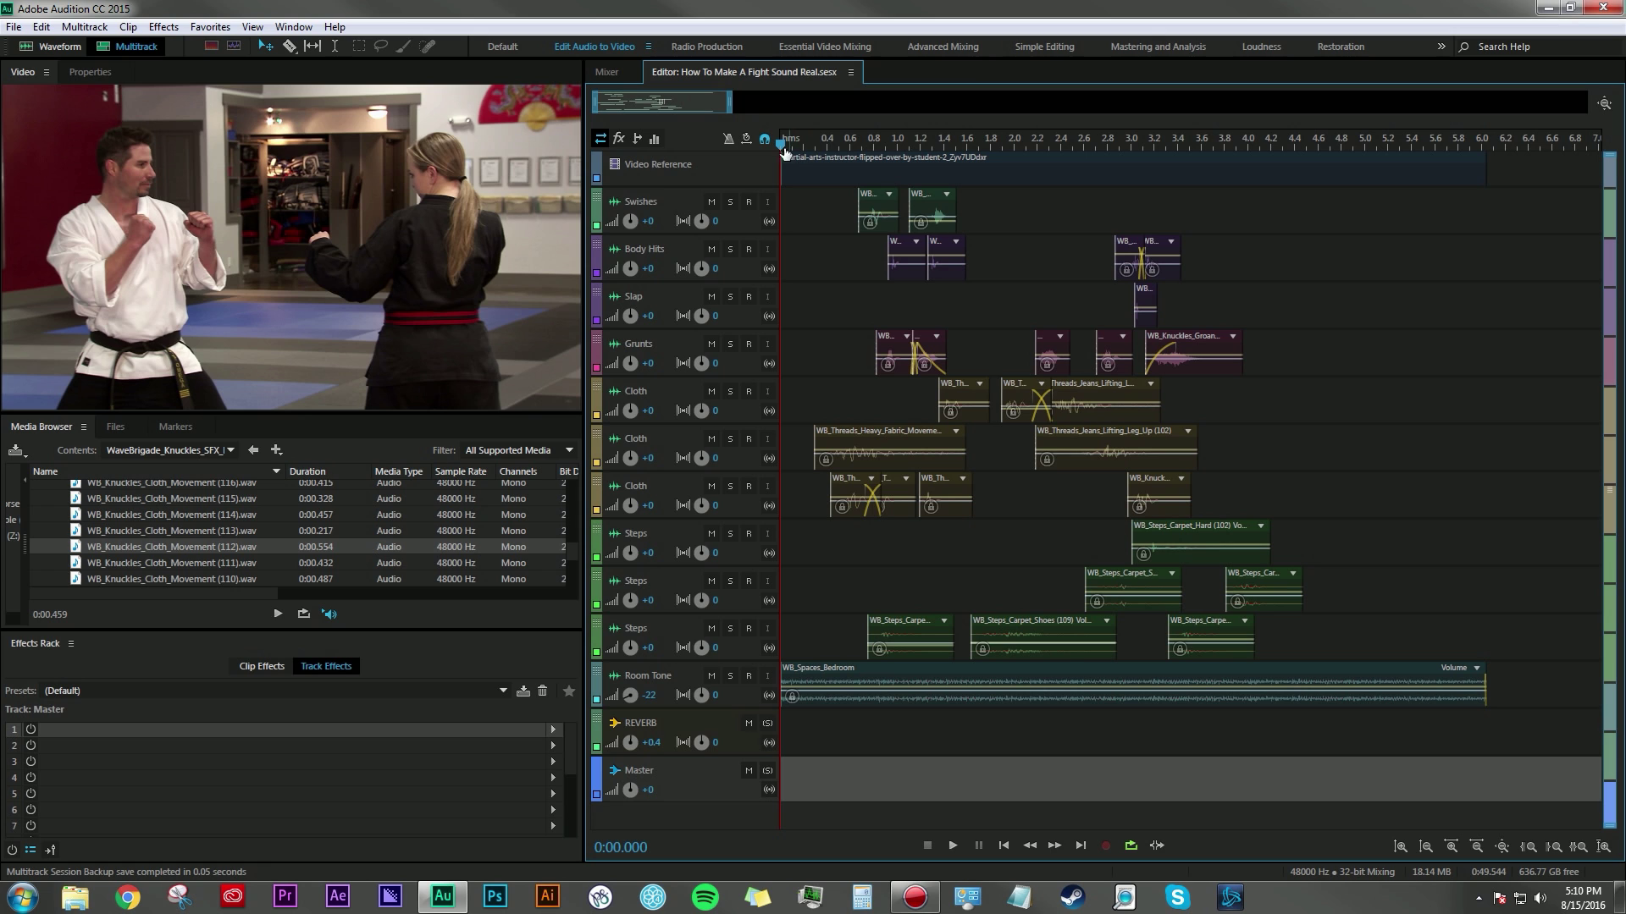
- Give the Swishes track a green colour at hue 153 in the Track Color dialog
click(597, 229)
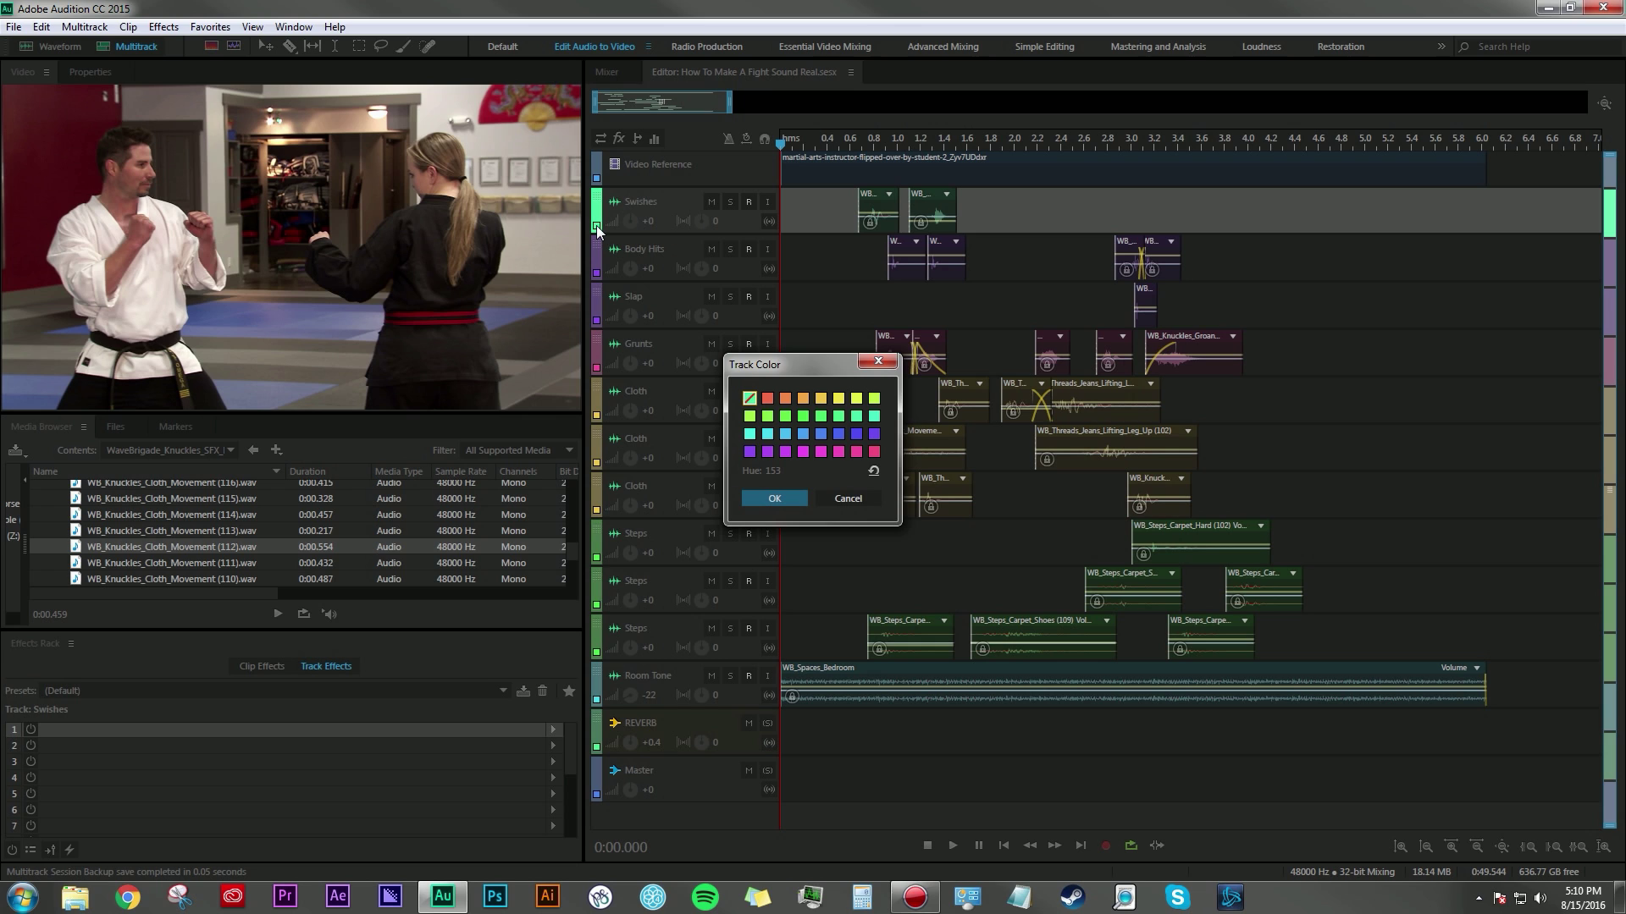
drag(813, 369, 823, 364)
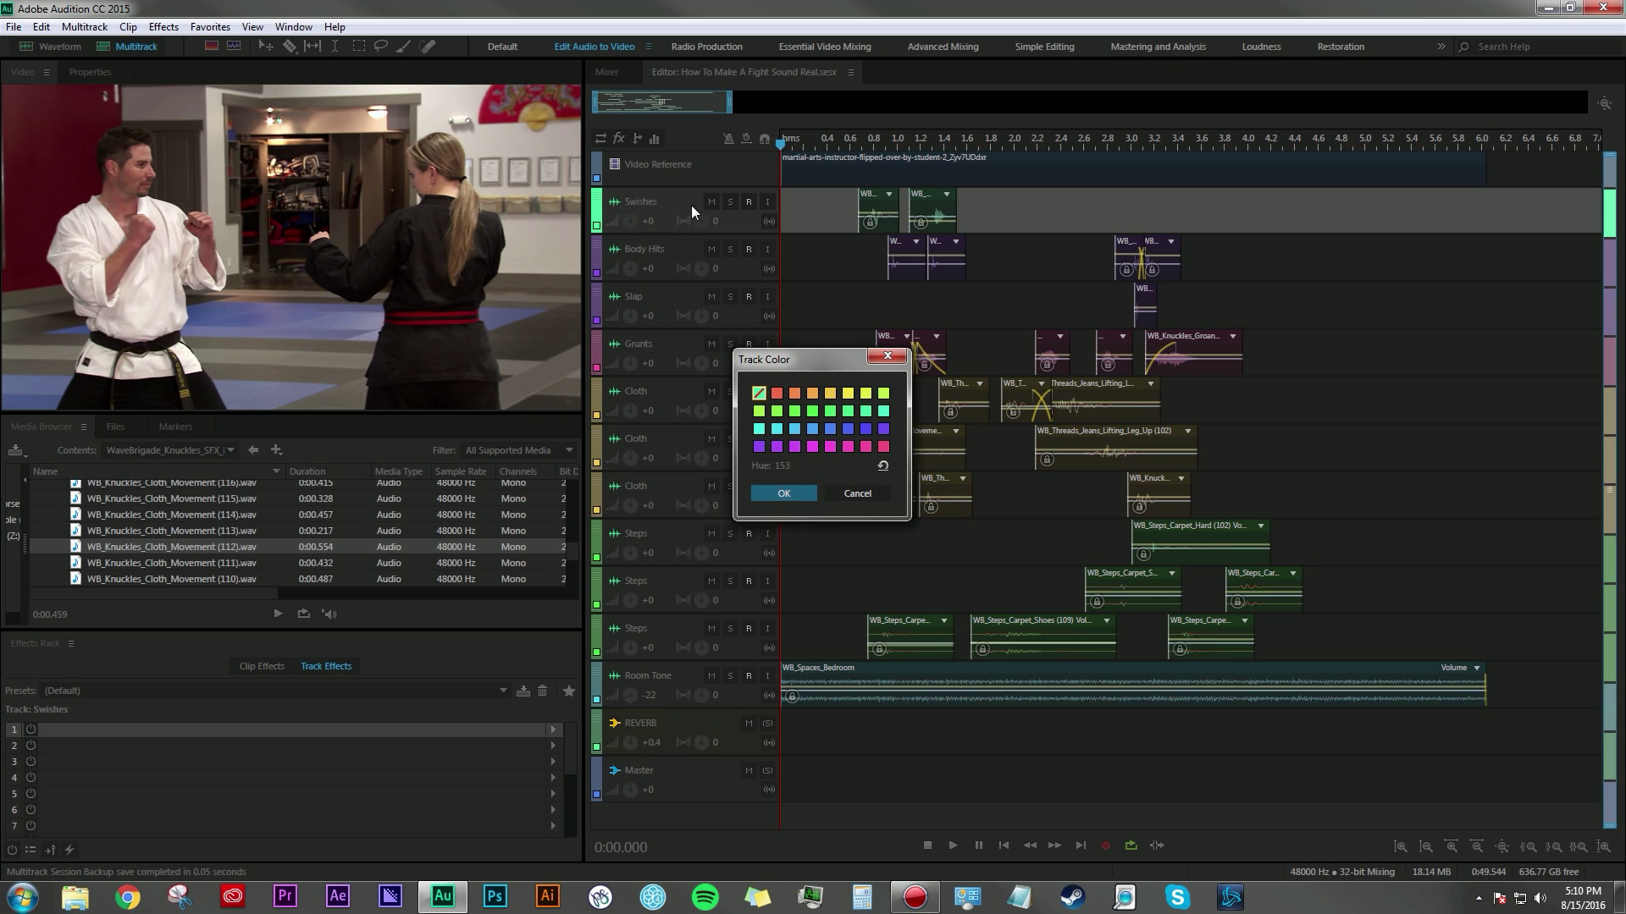
click(796, 500)
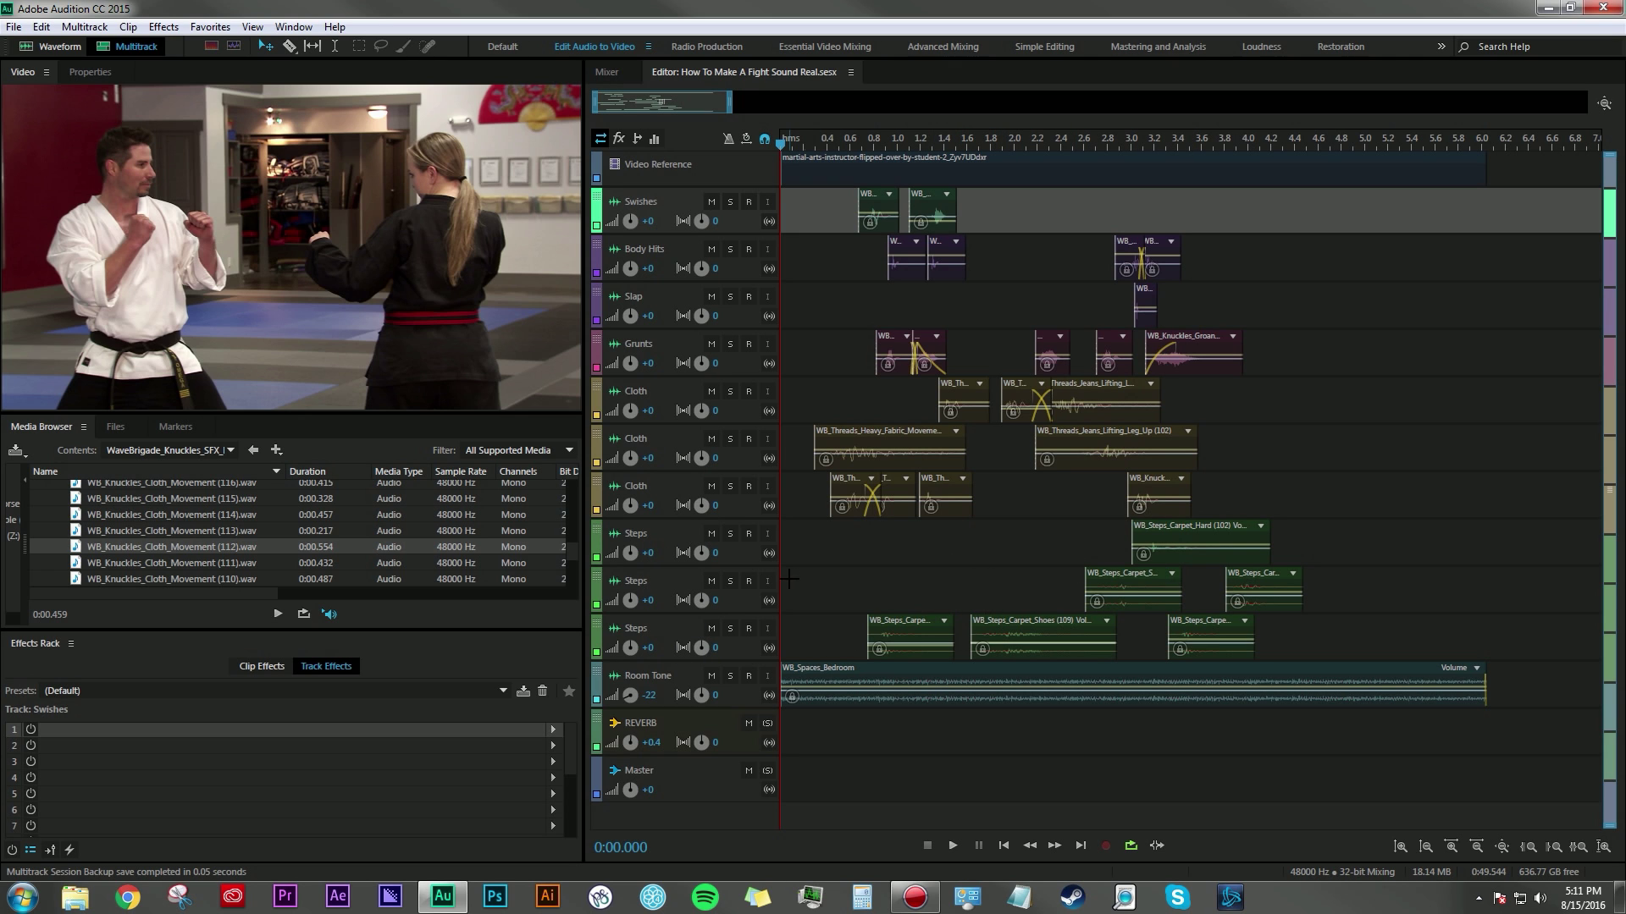
click(657, 207)
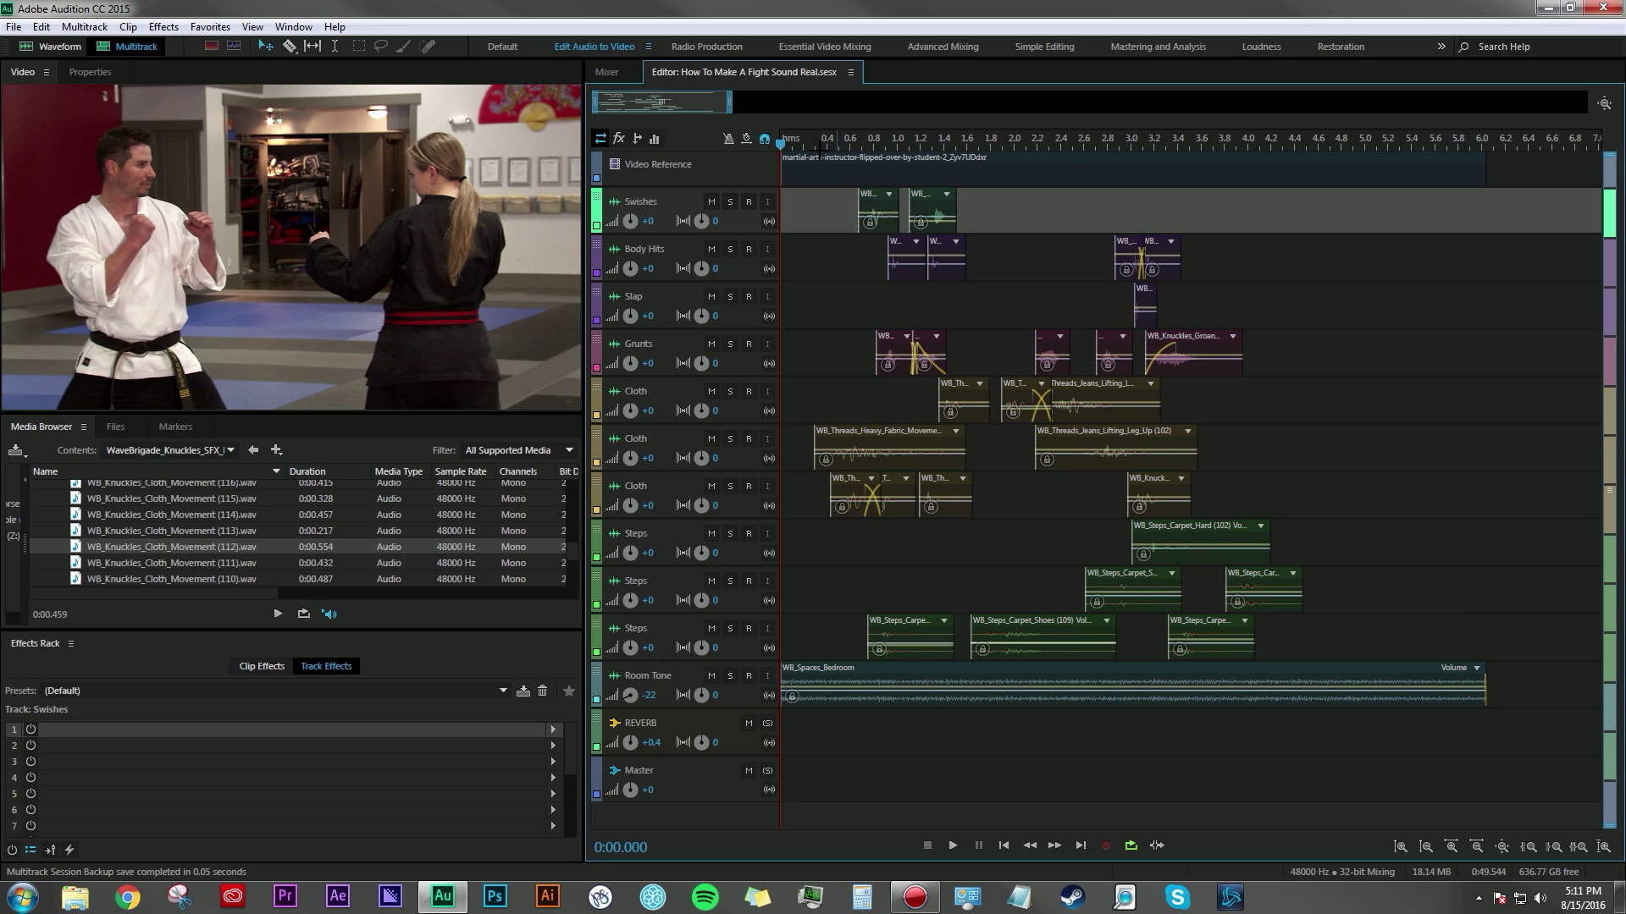
- Solo the Swishes track and play it briefly against the video
click(732, 203)
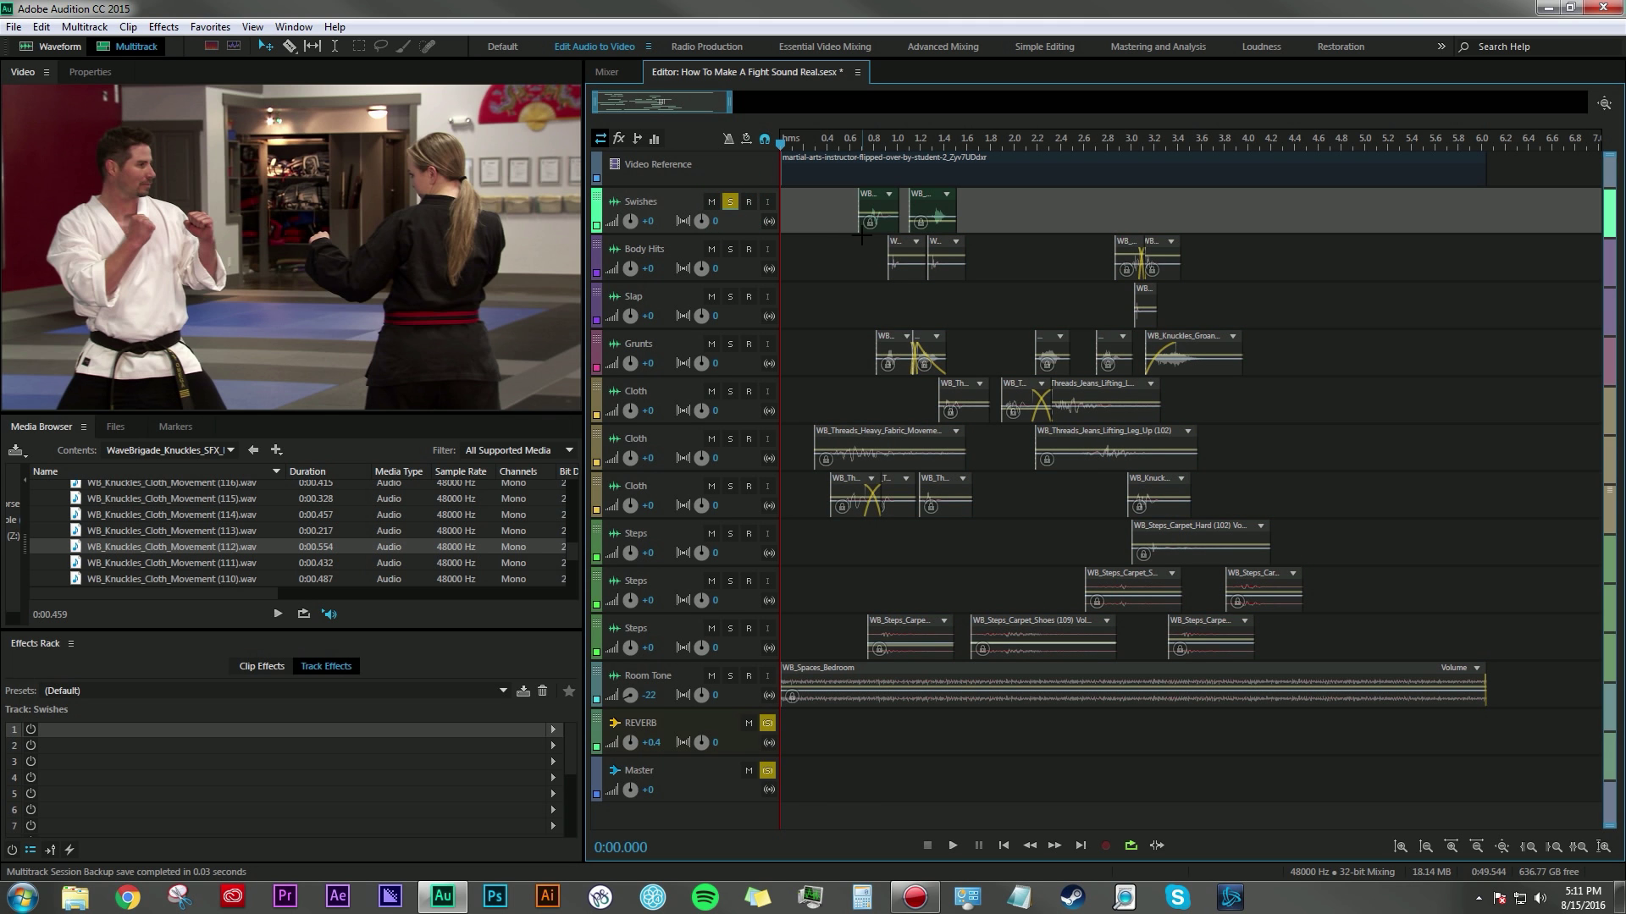
key(space)
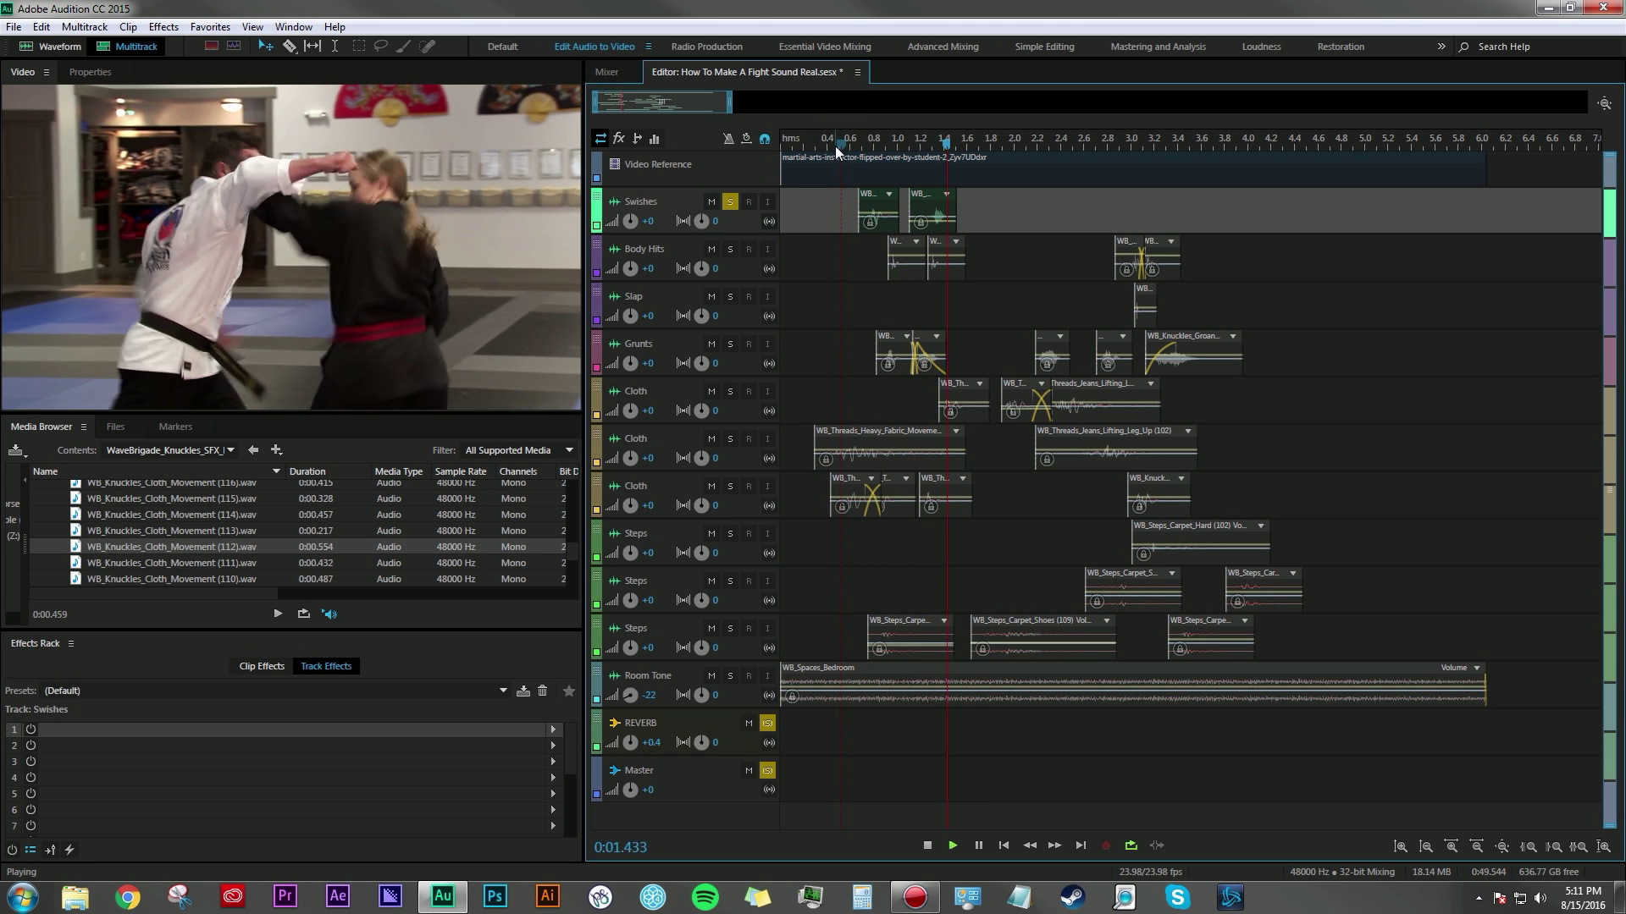
key(space)
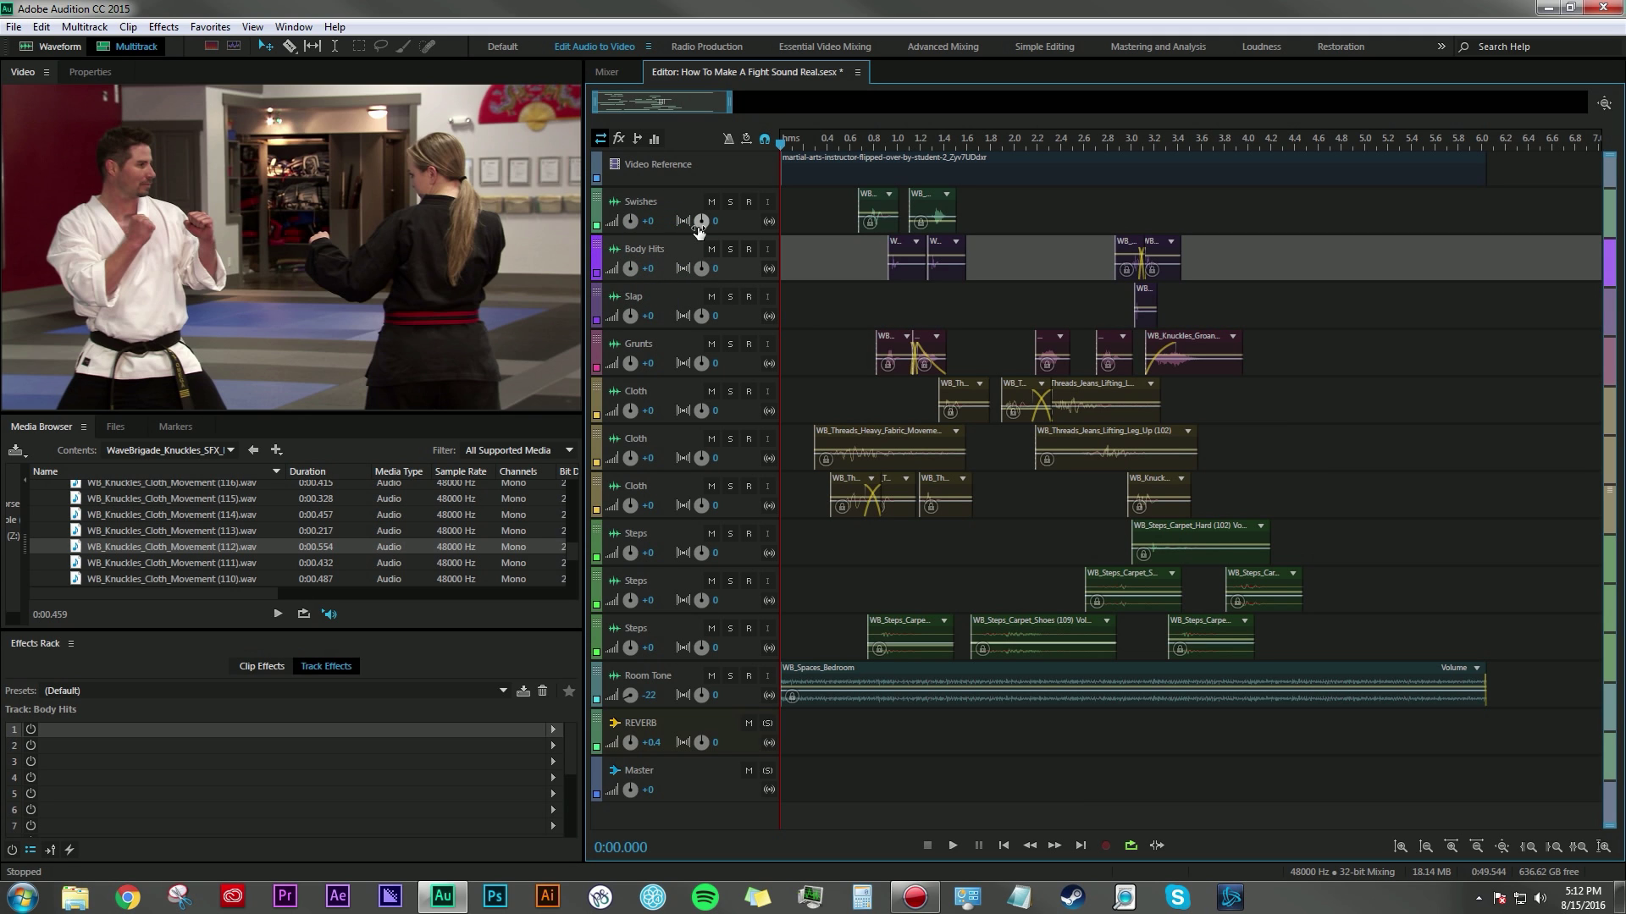
- From 0:00.709, play Body Hits and Slap soloed together
click(863, 147)
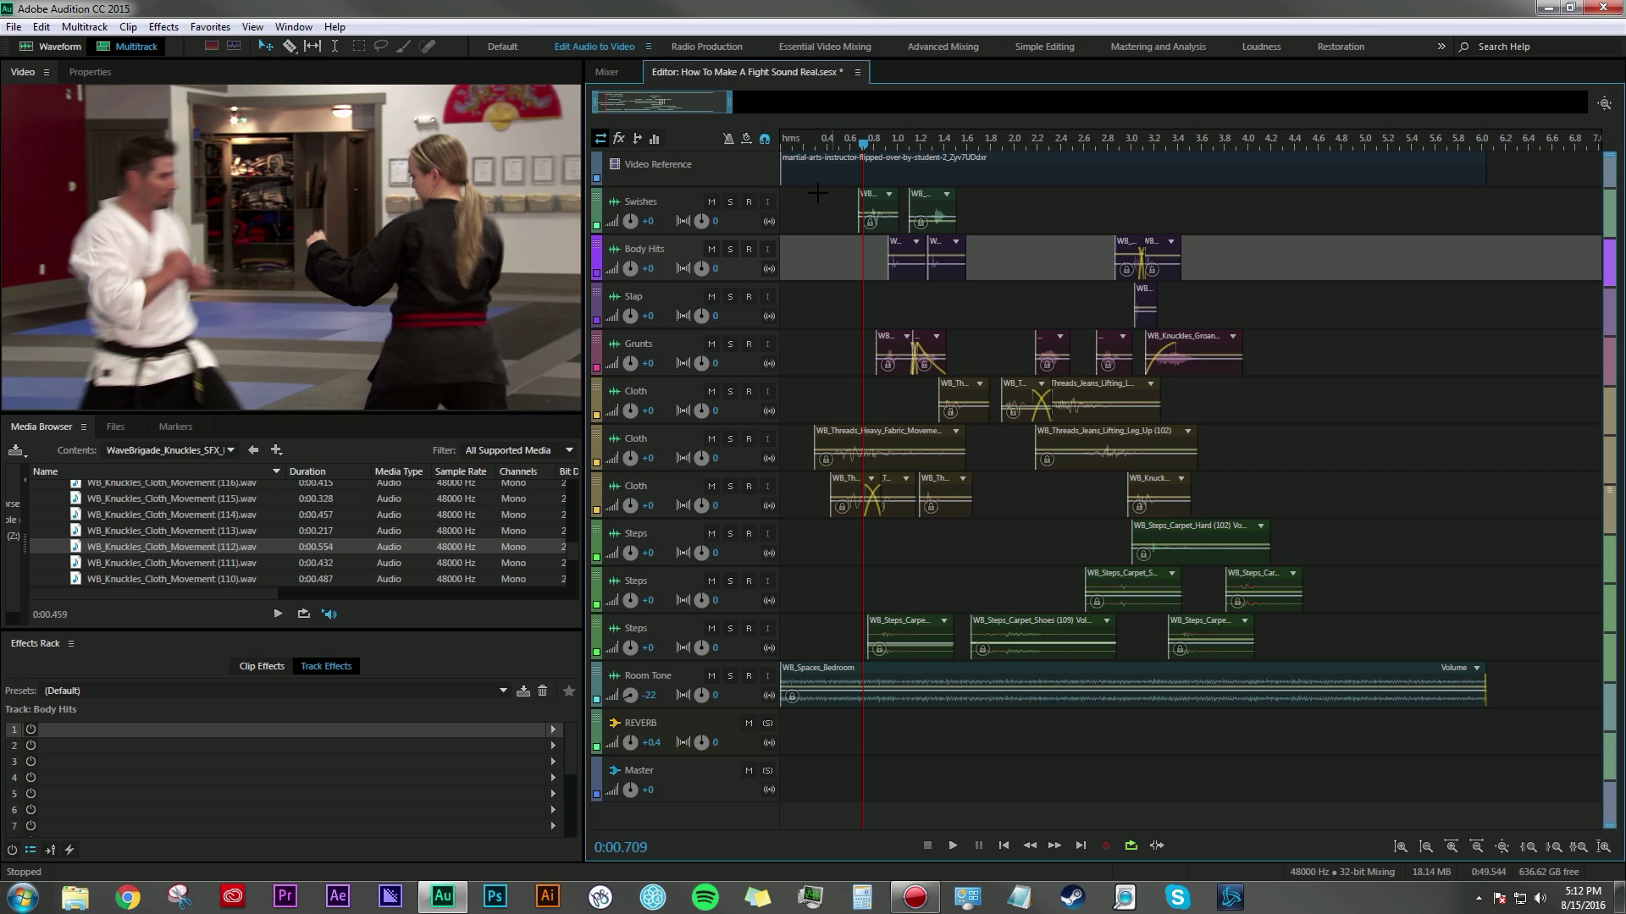
click(729, 296)
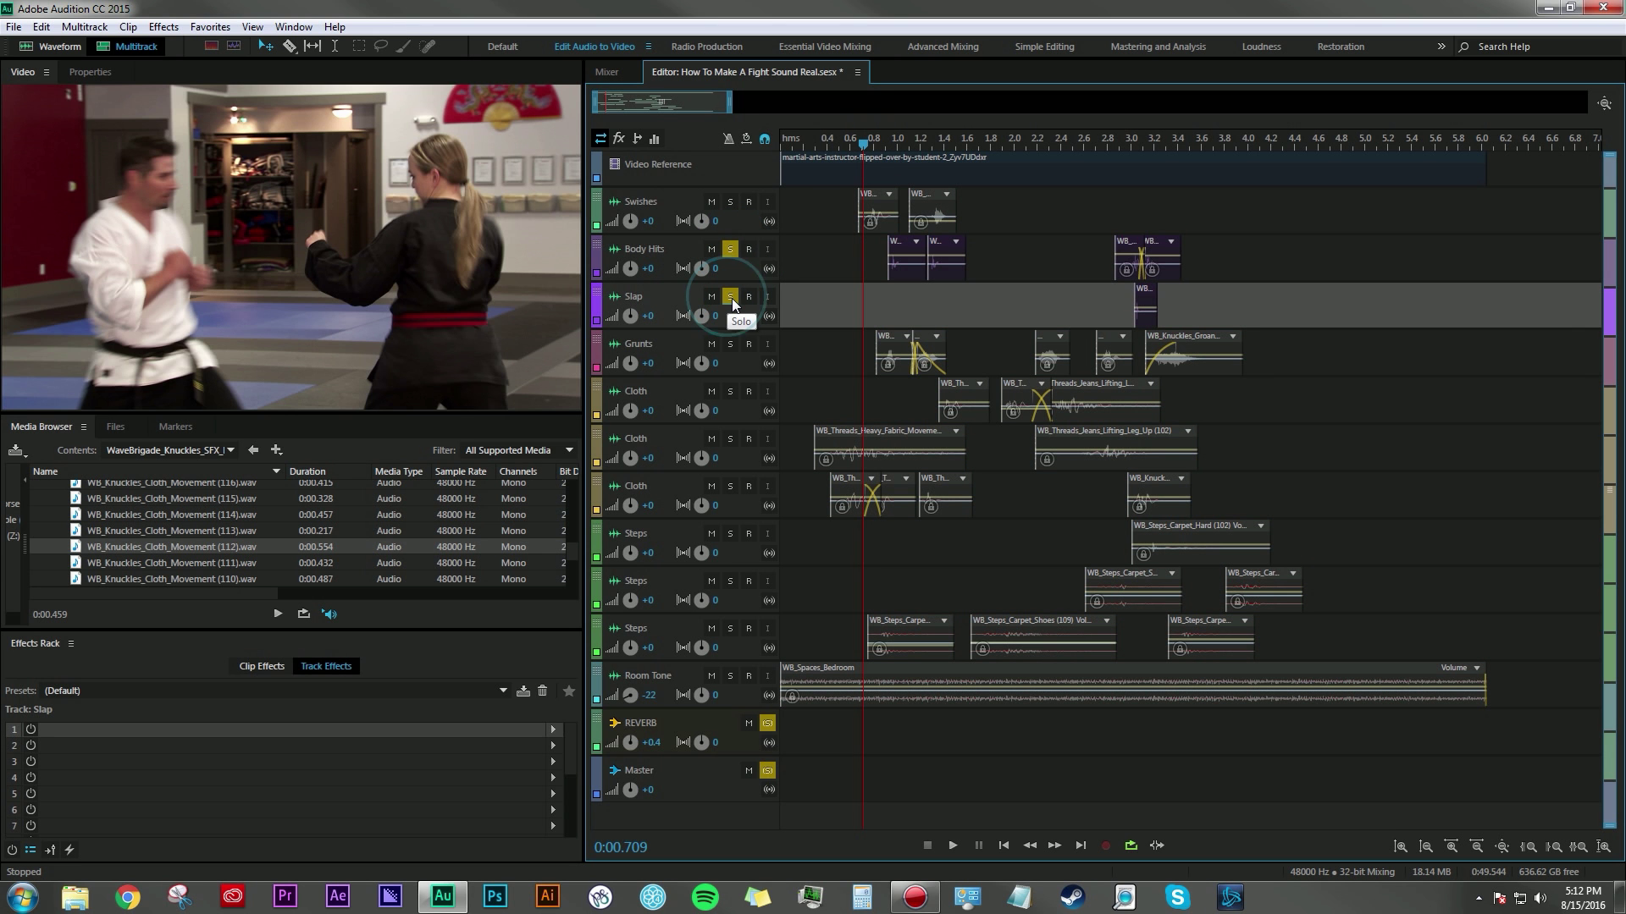
key(space)
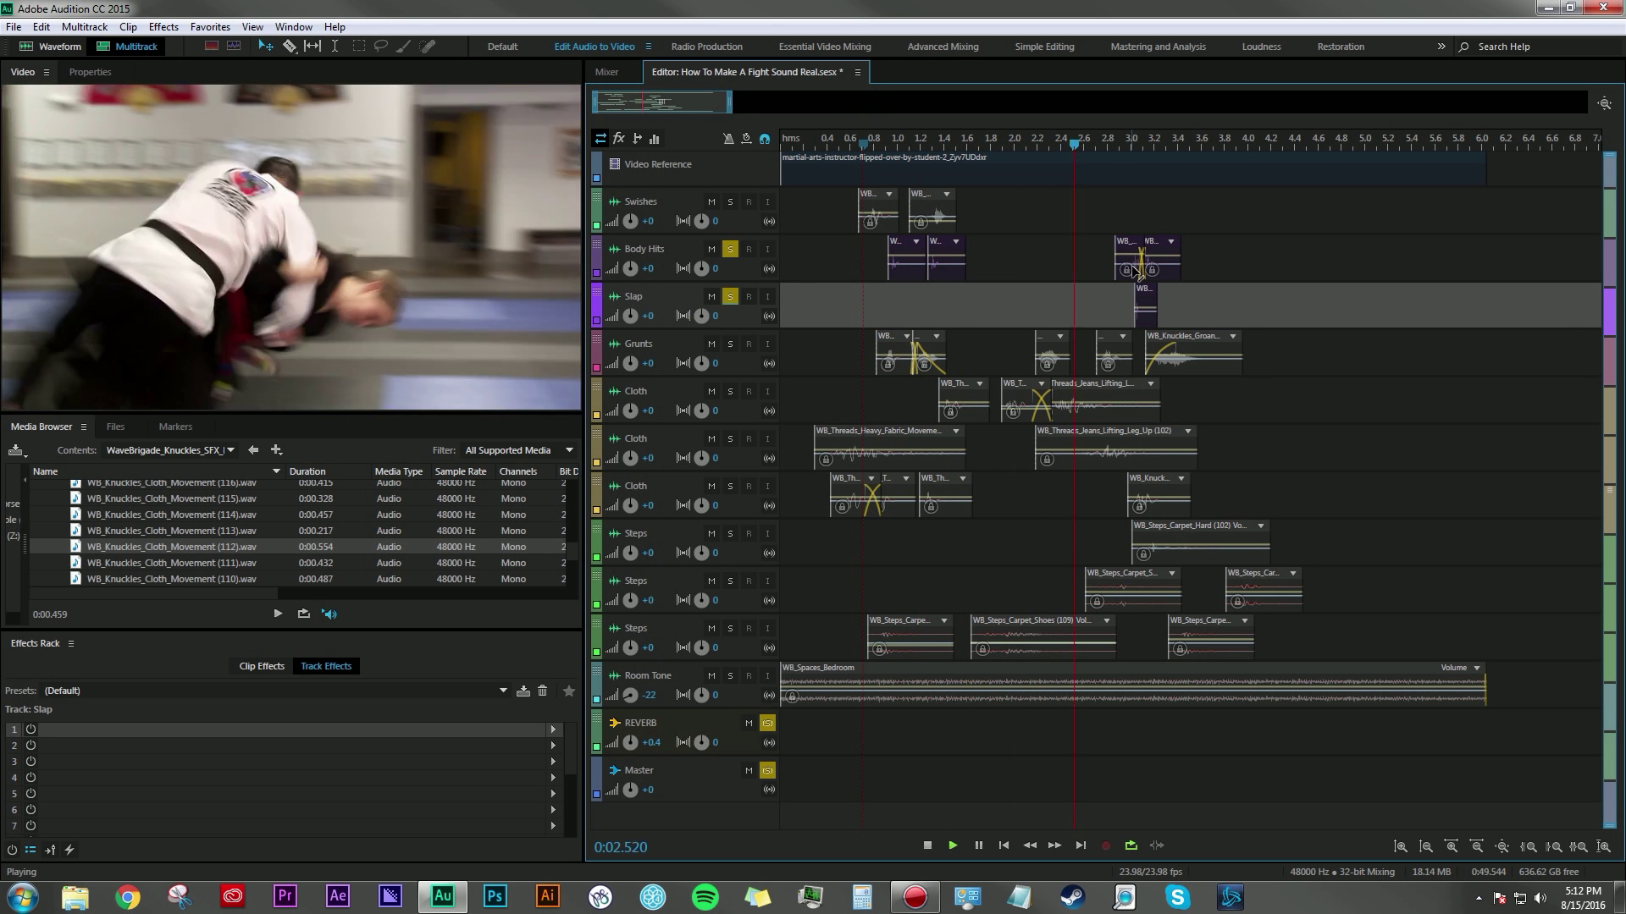
key(space)
- Unsolo Body Hits and Slap, leaving Room Tone selected
click(730, 249)
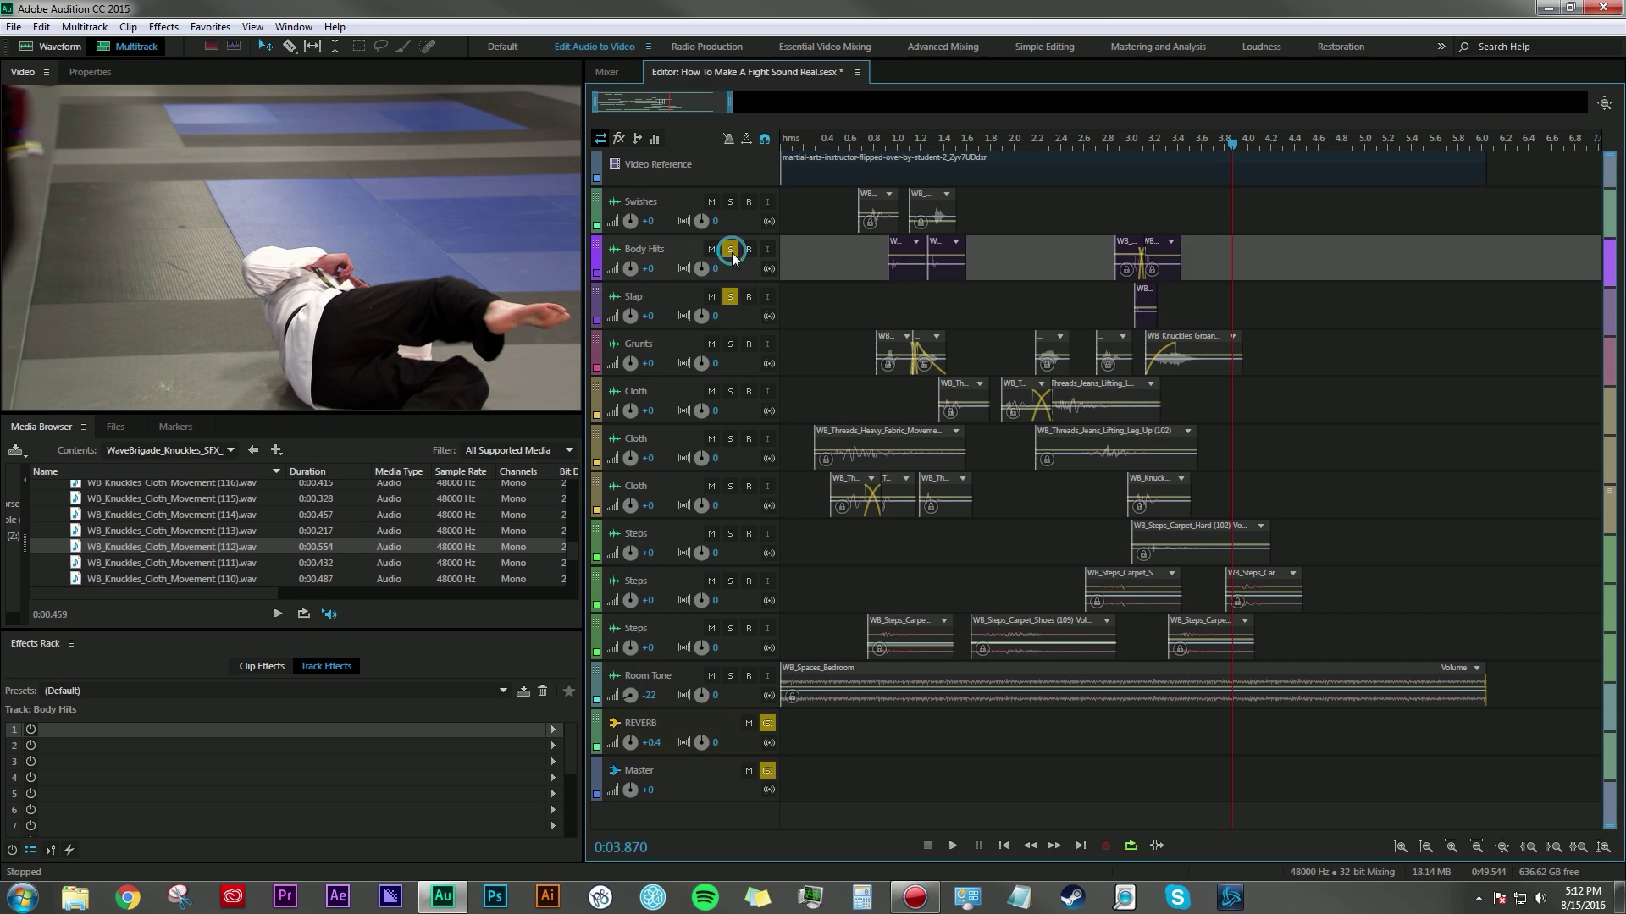
click(730, 297)
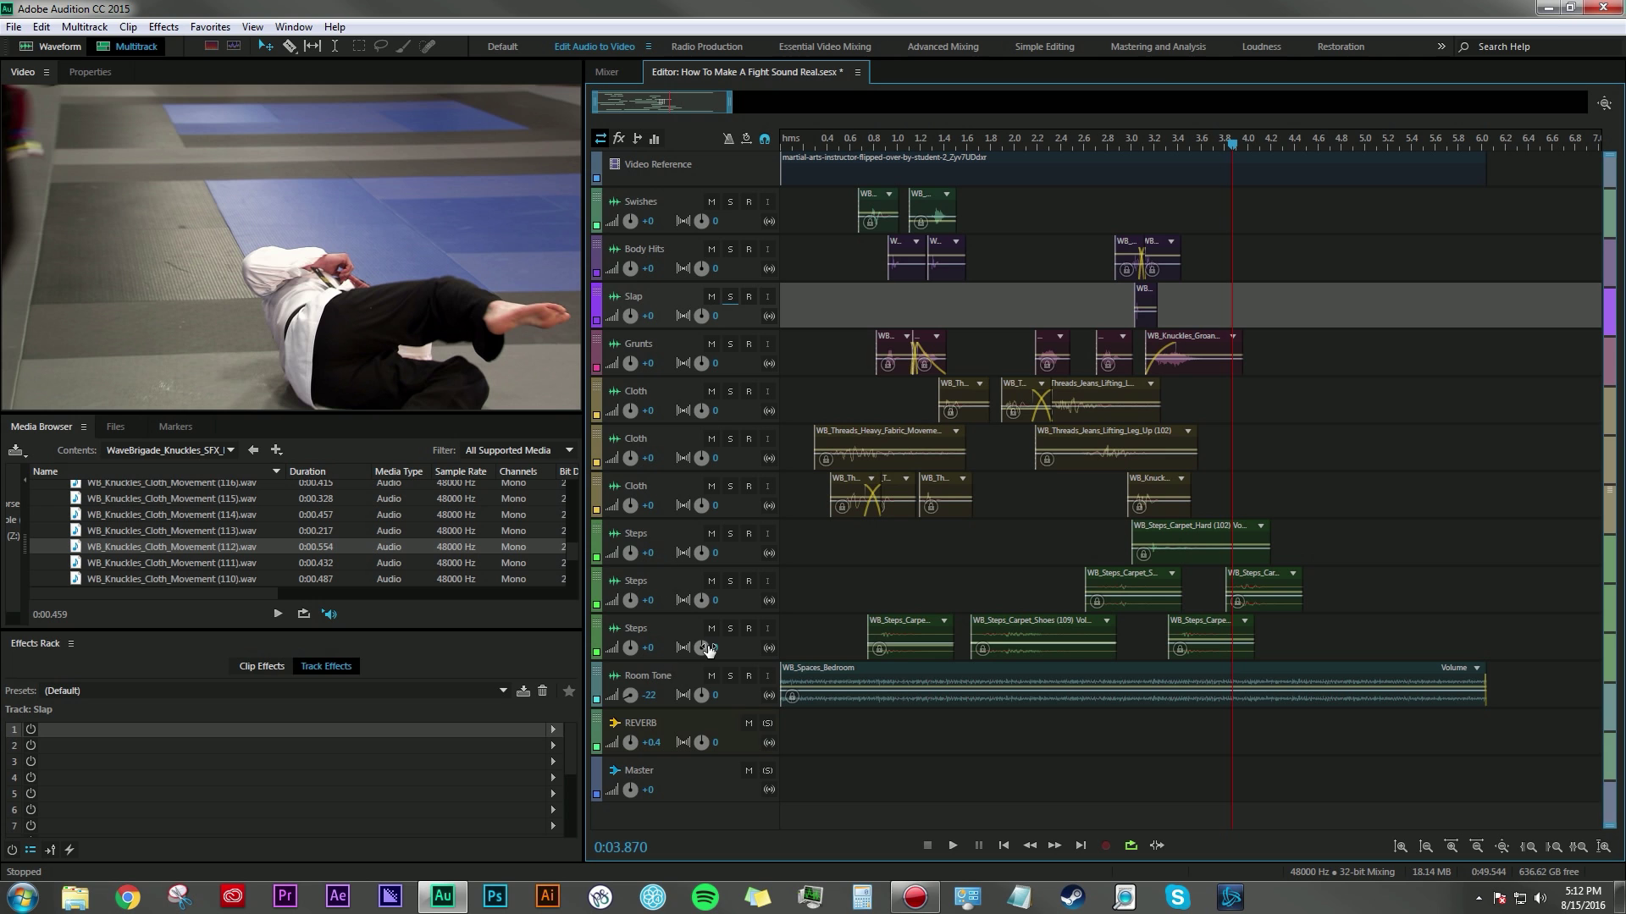
click(682, 671)
click(872, 684)
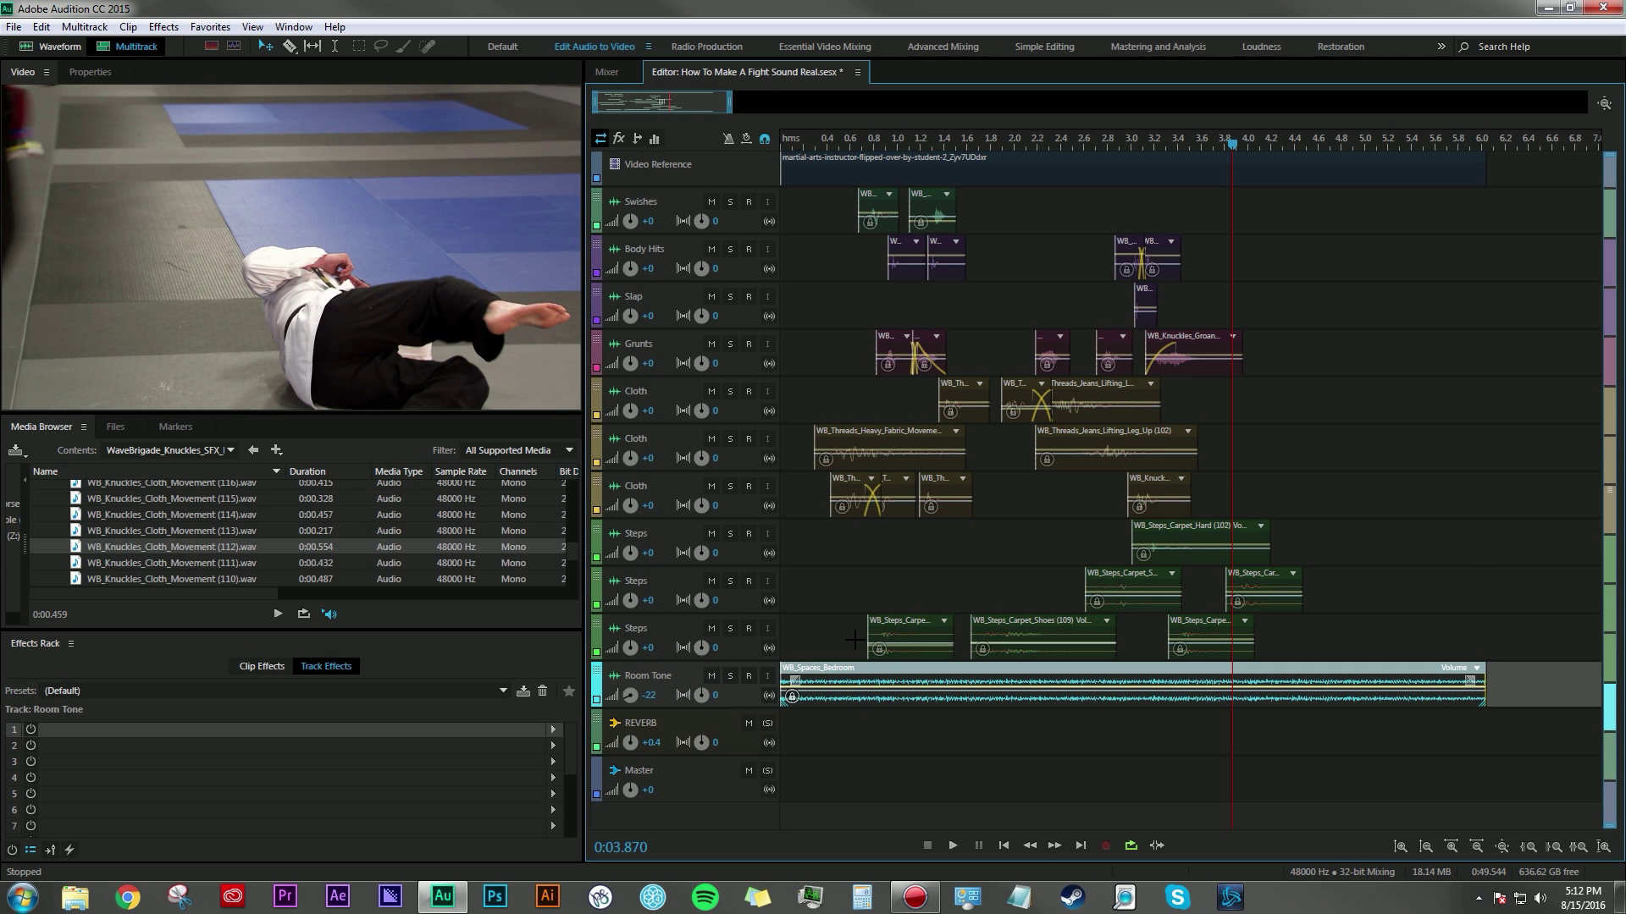
click(1236, 287)
key(Home)
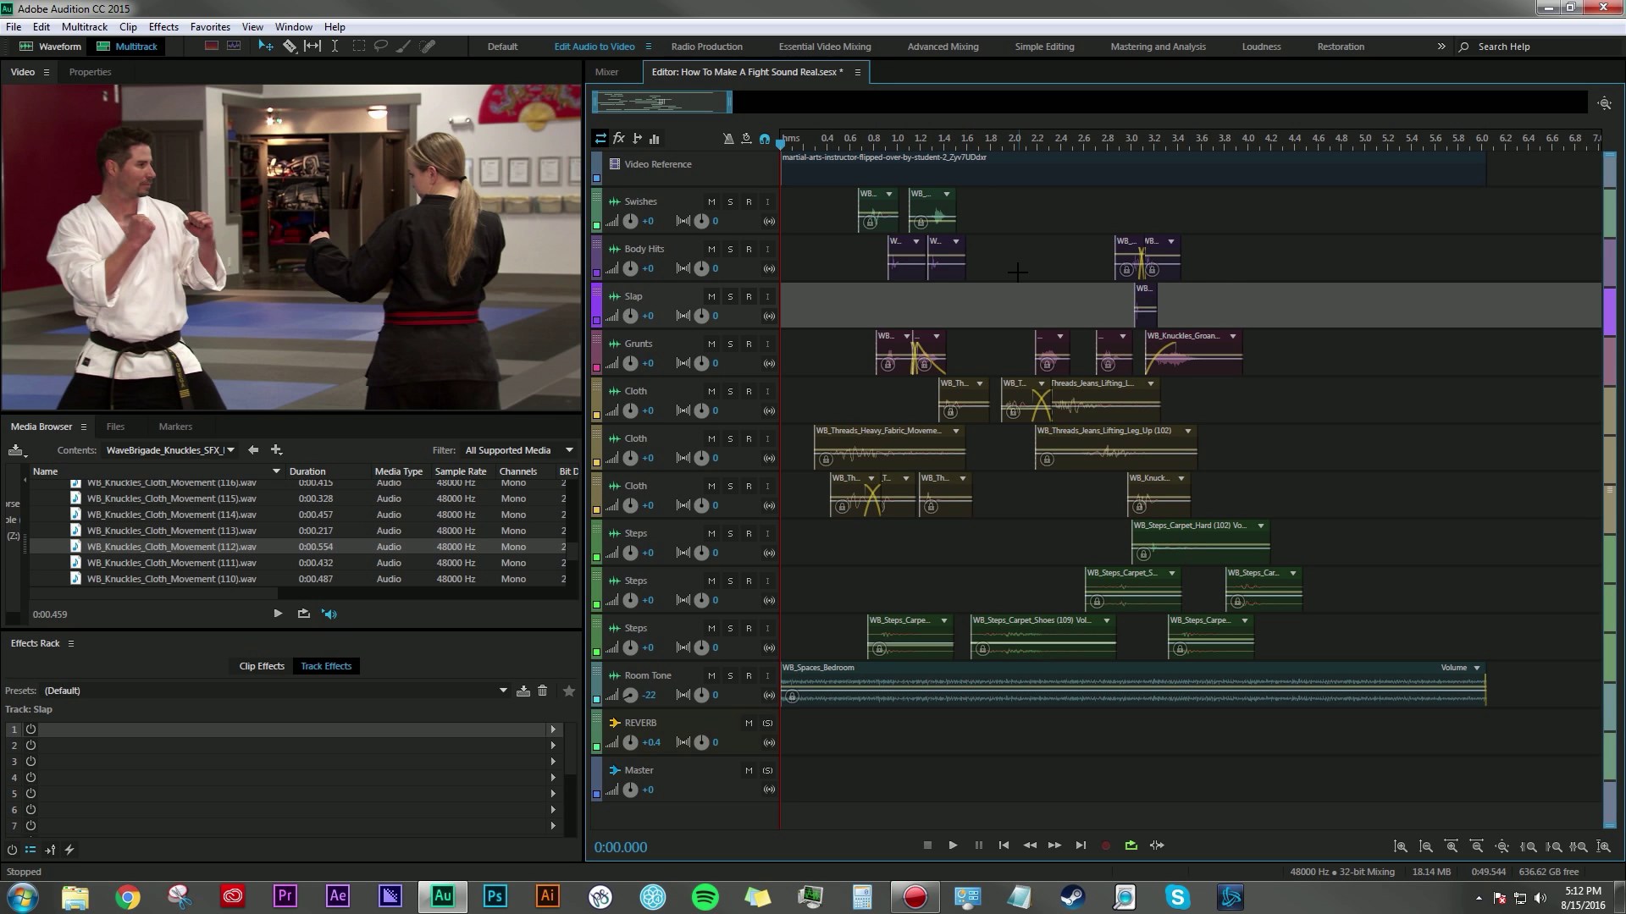
key(ctrl+a)
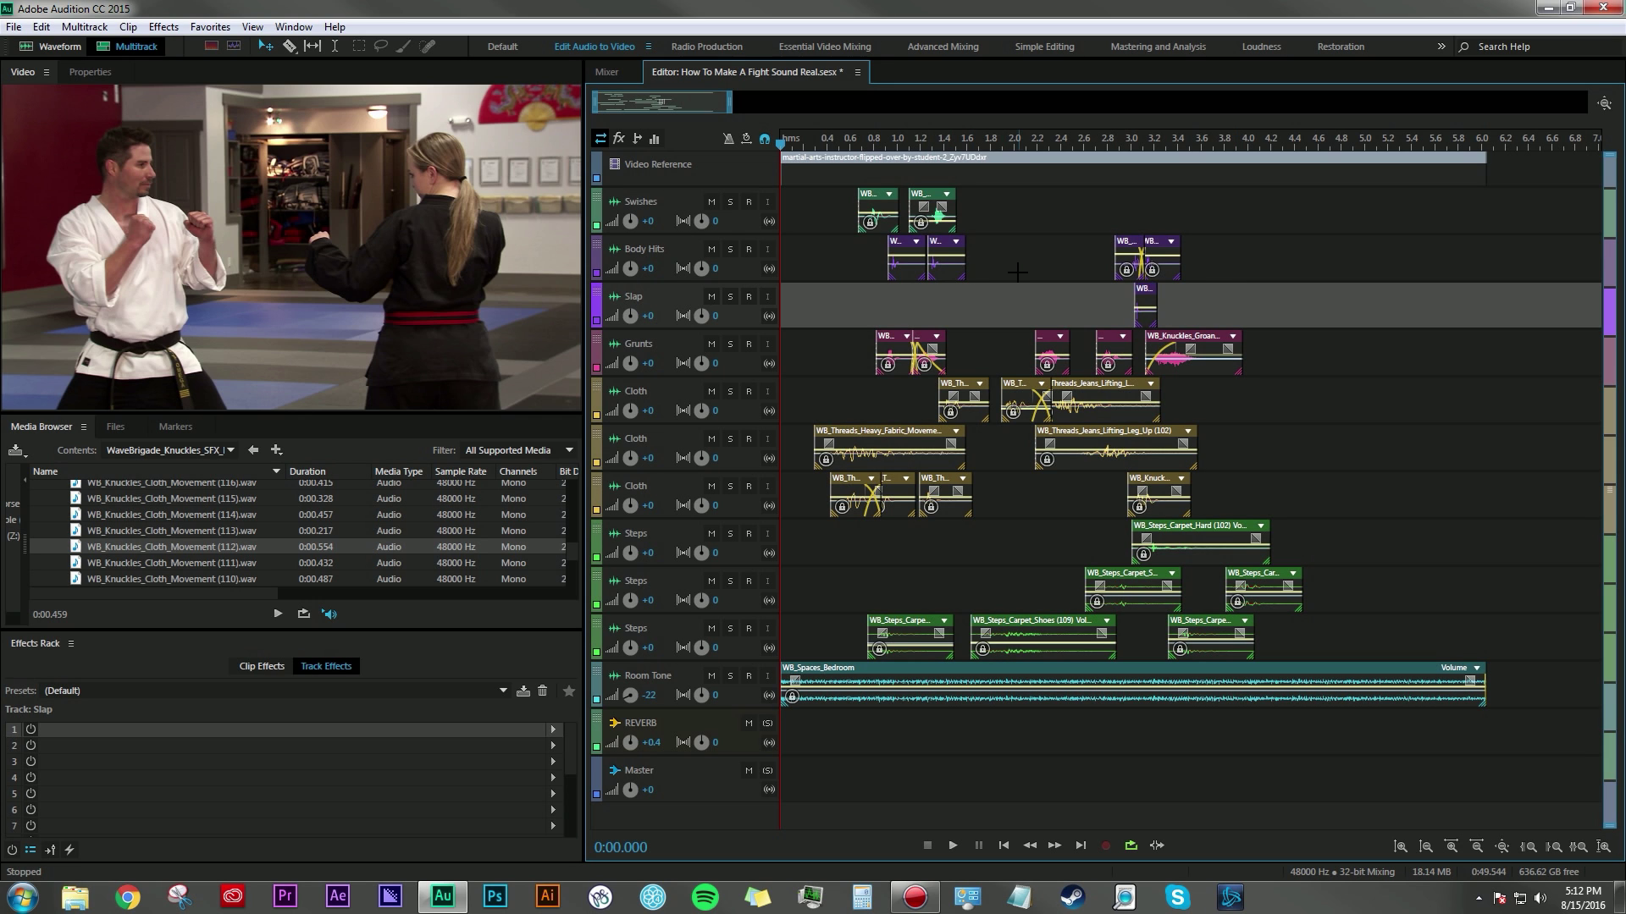
click(126, 27)
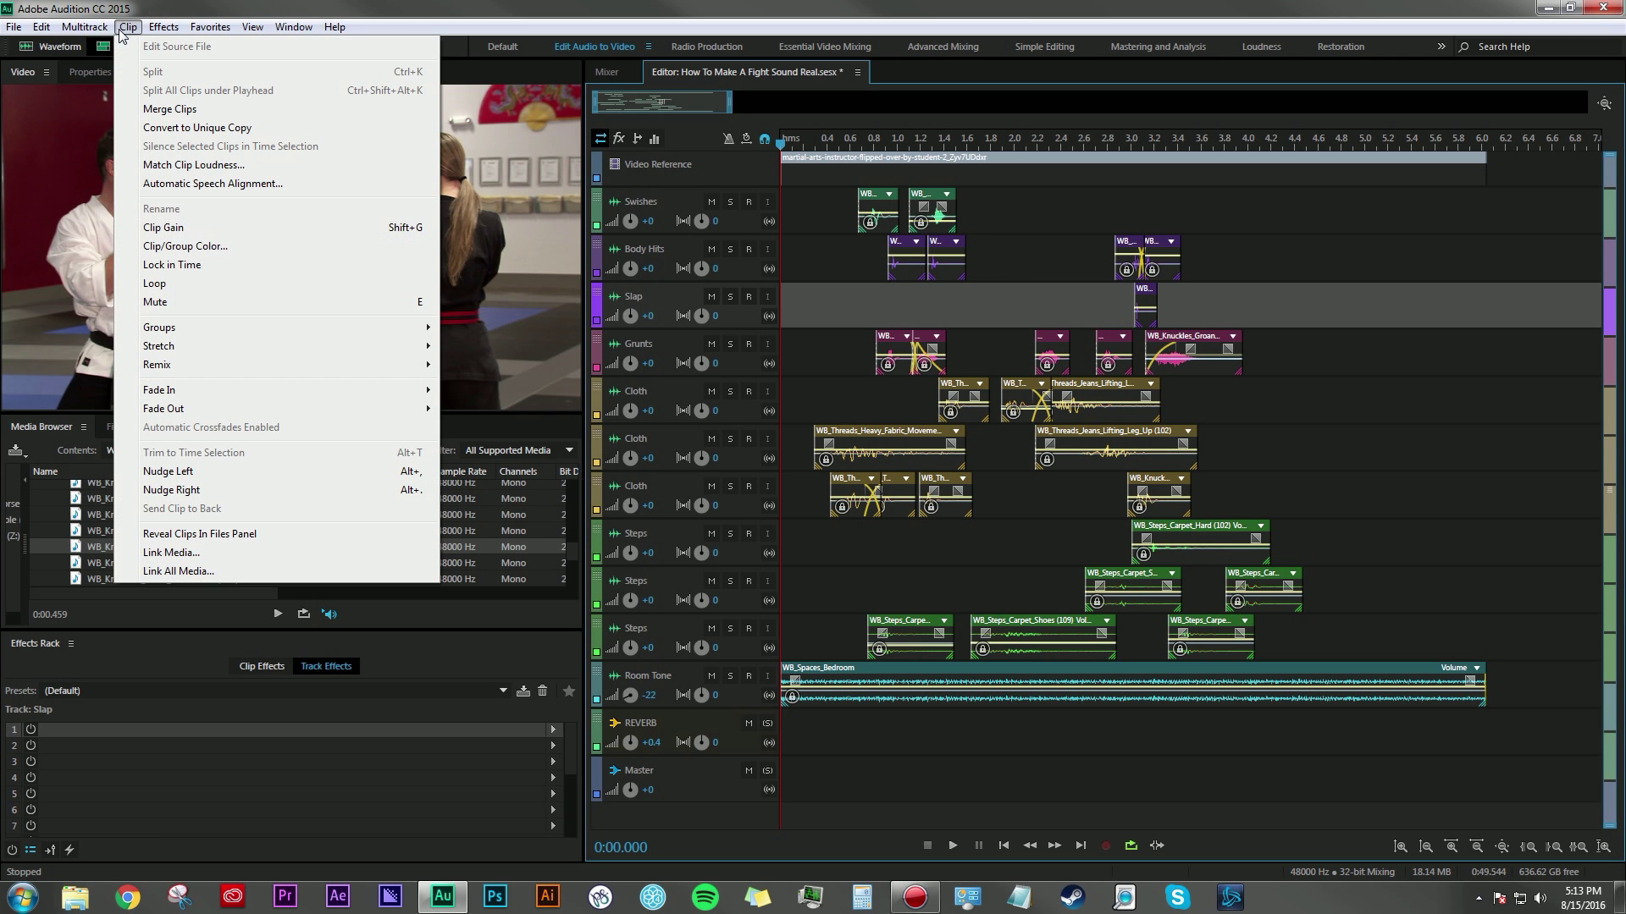
click(174, 264)
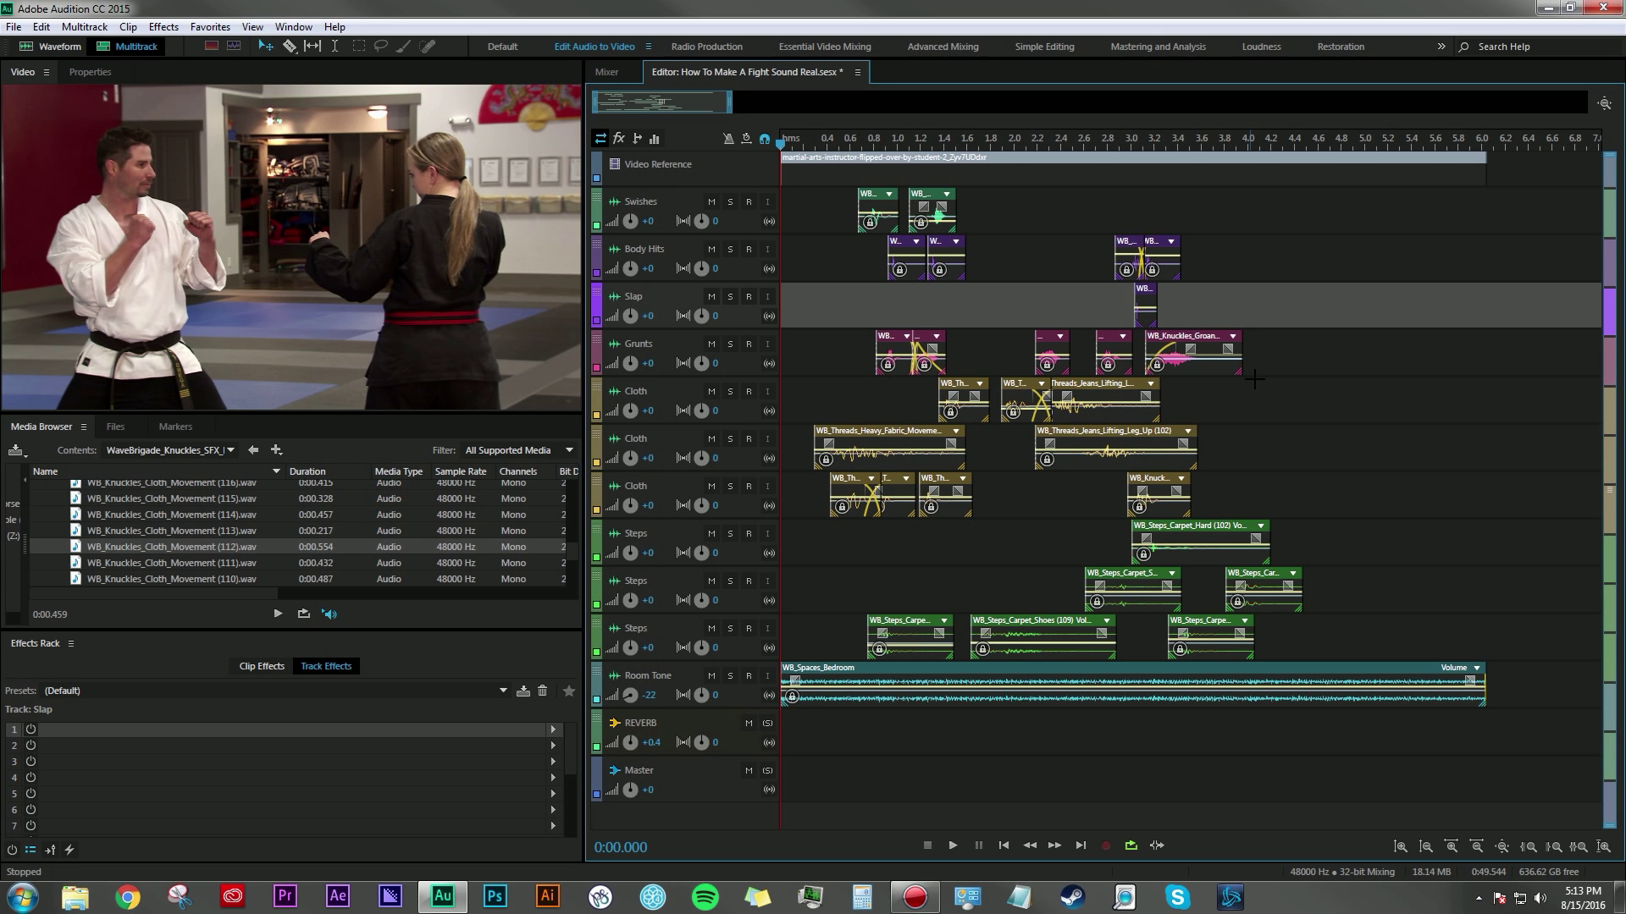
click(1293, 396)
click(1158, 203)
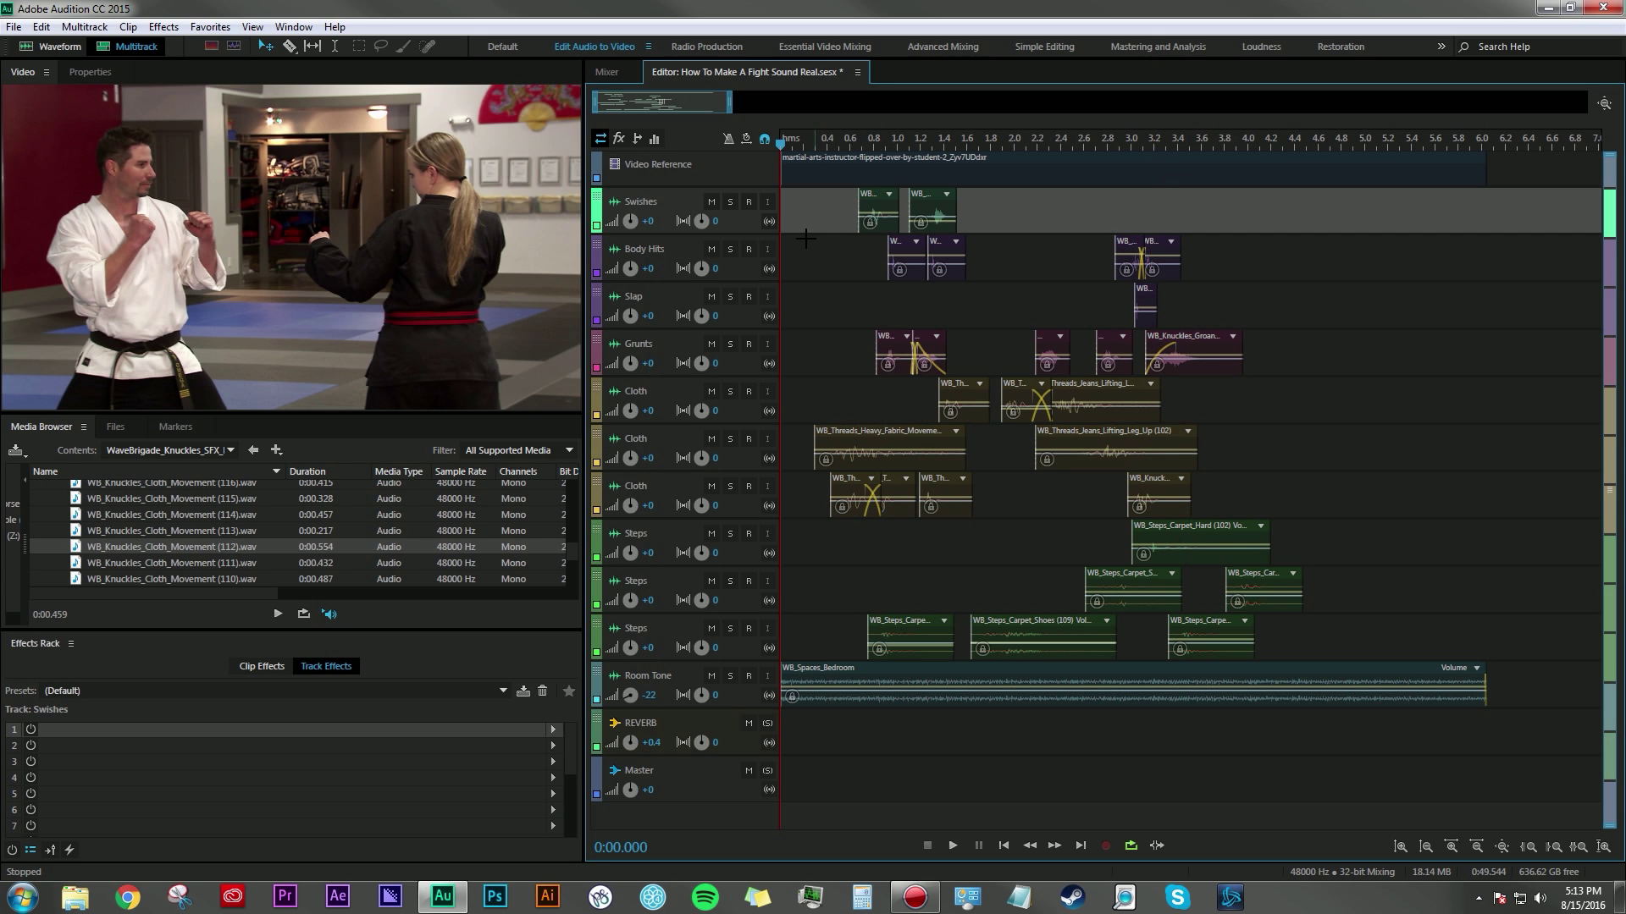
click(1325, 301)
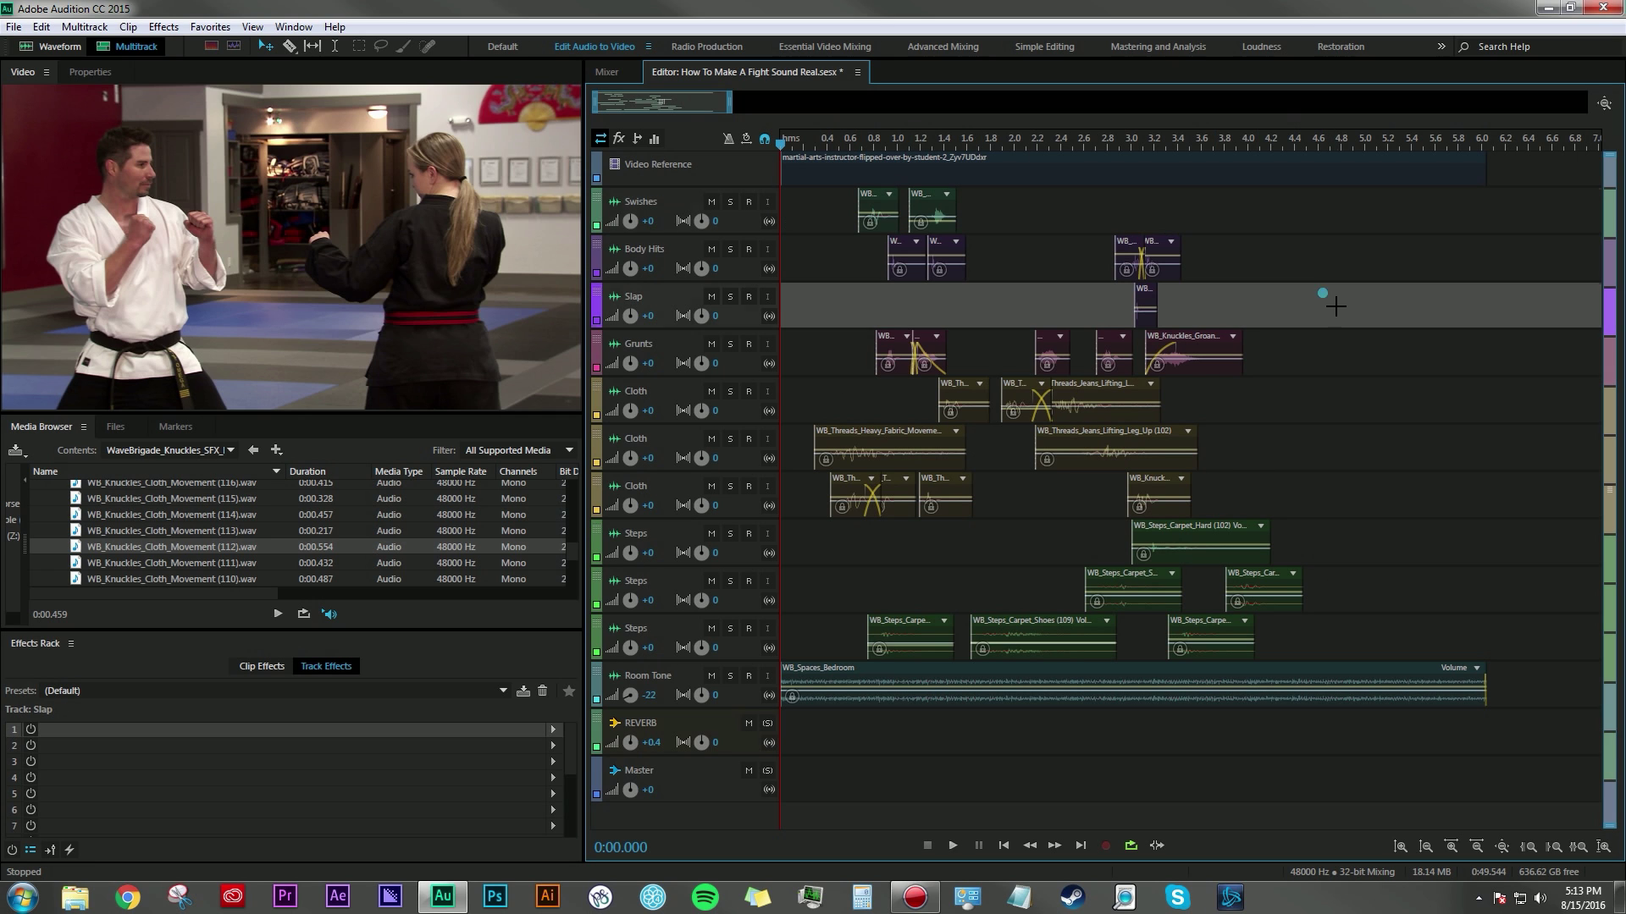
click(1323, 337)
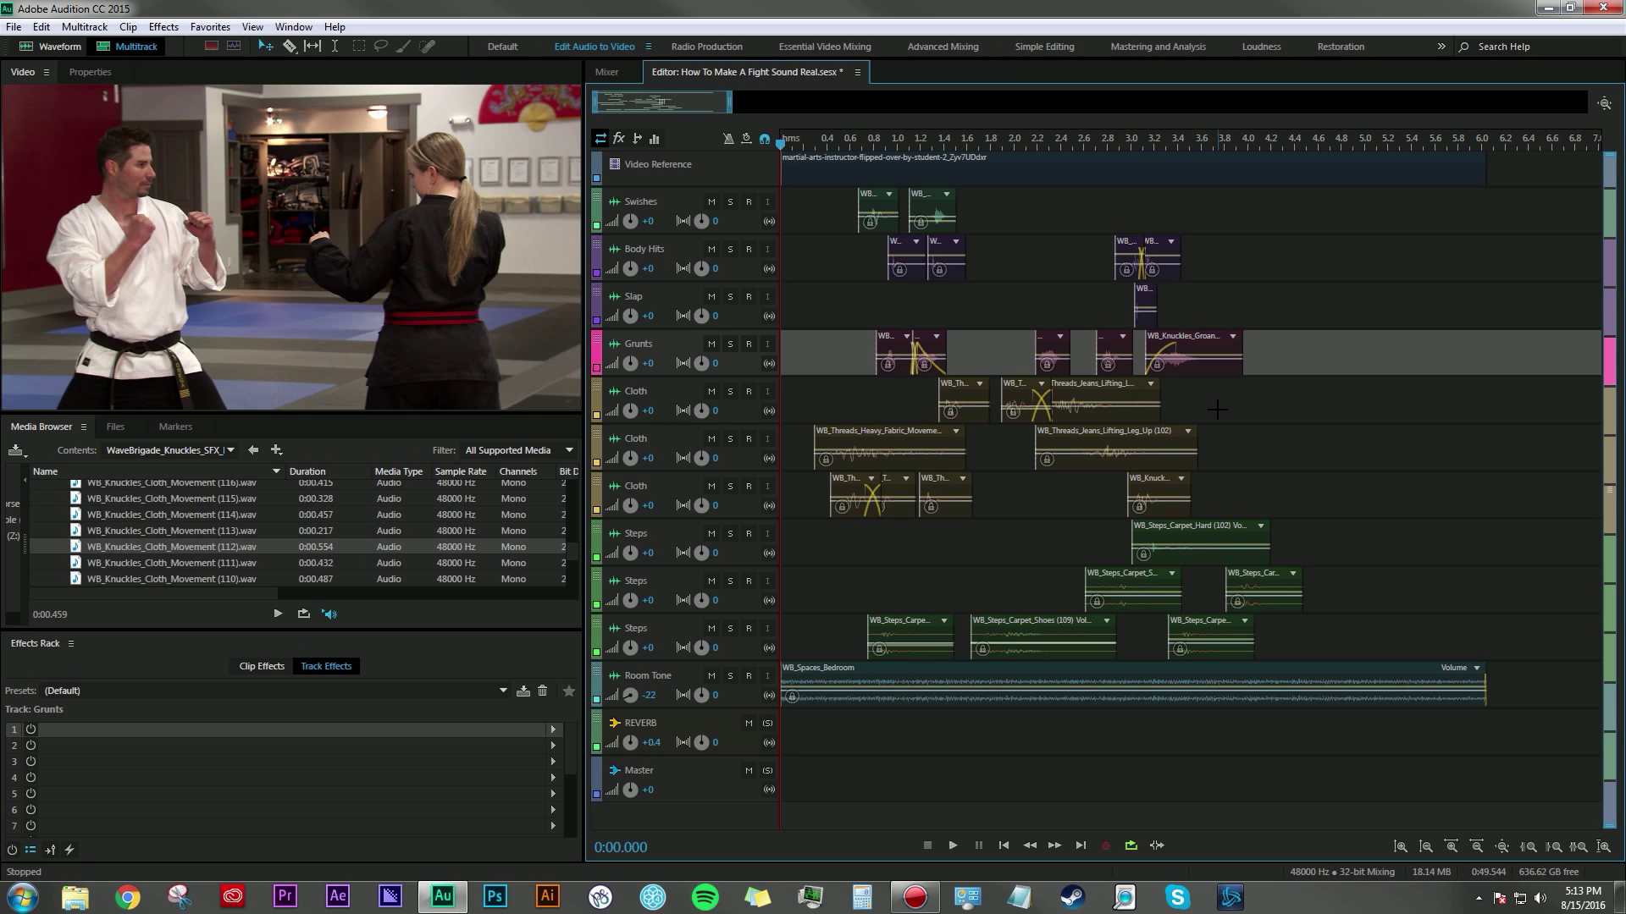
click(818, 398)
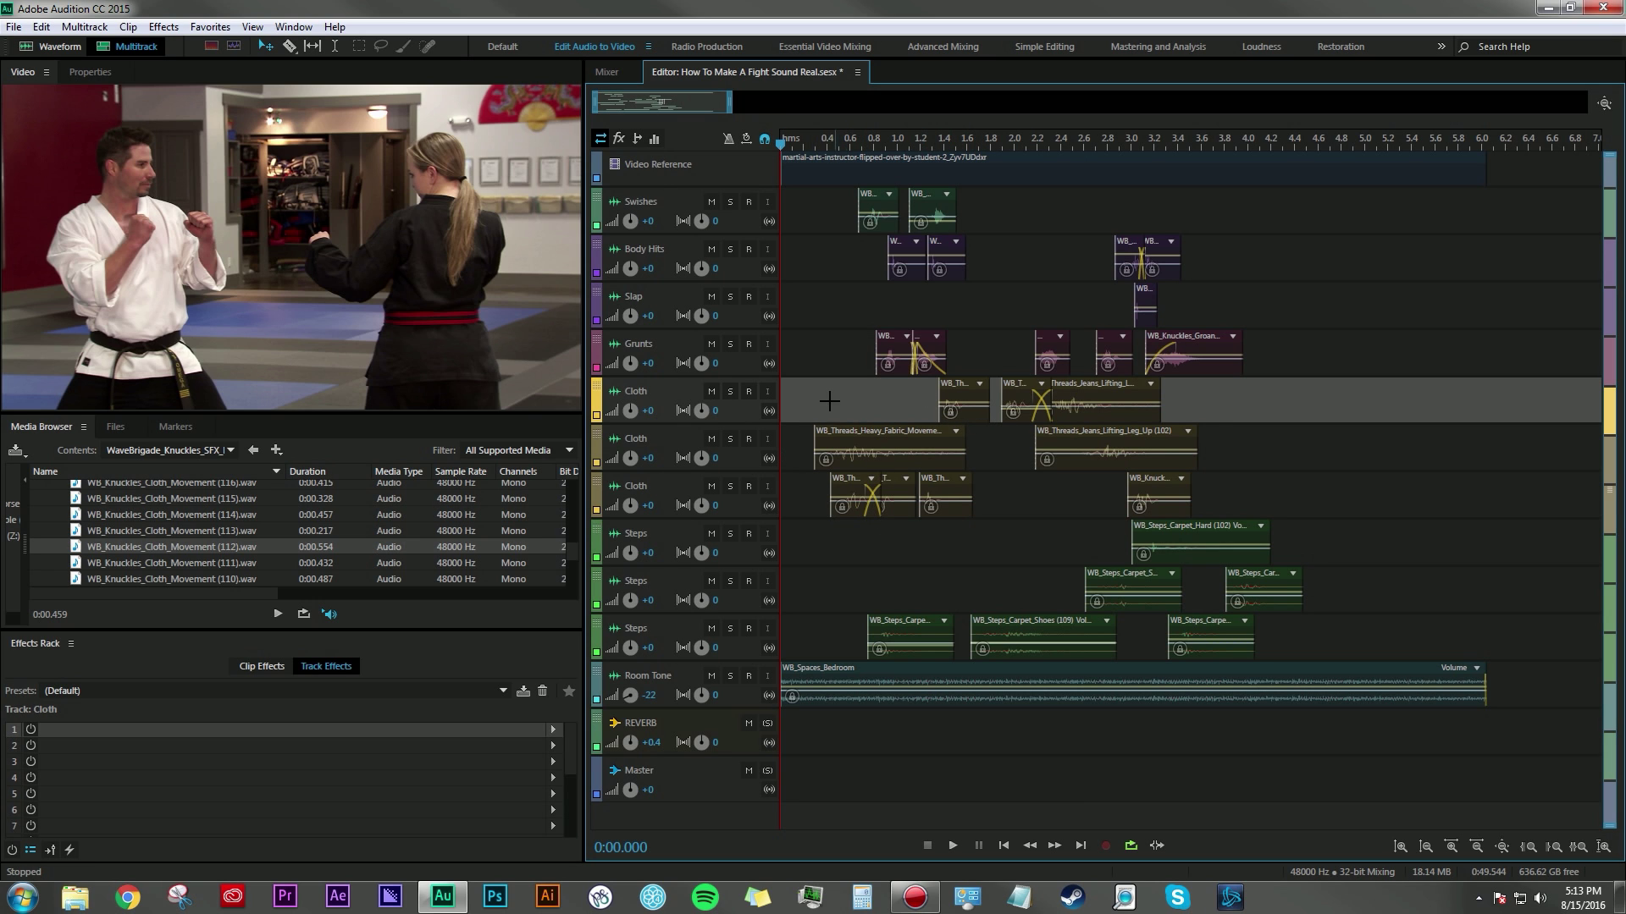
drag(819, 398, 1235, 500)
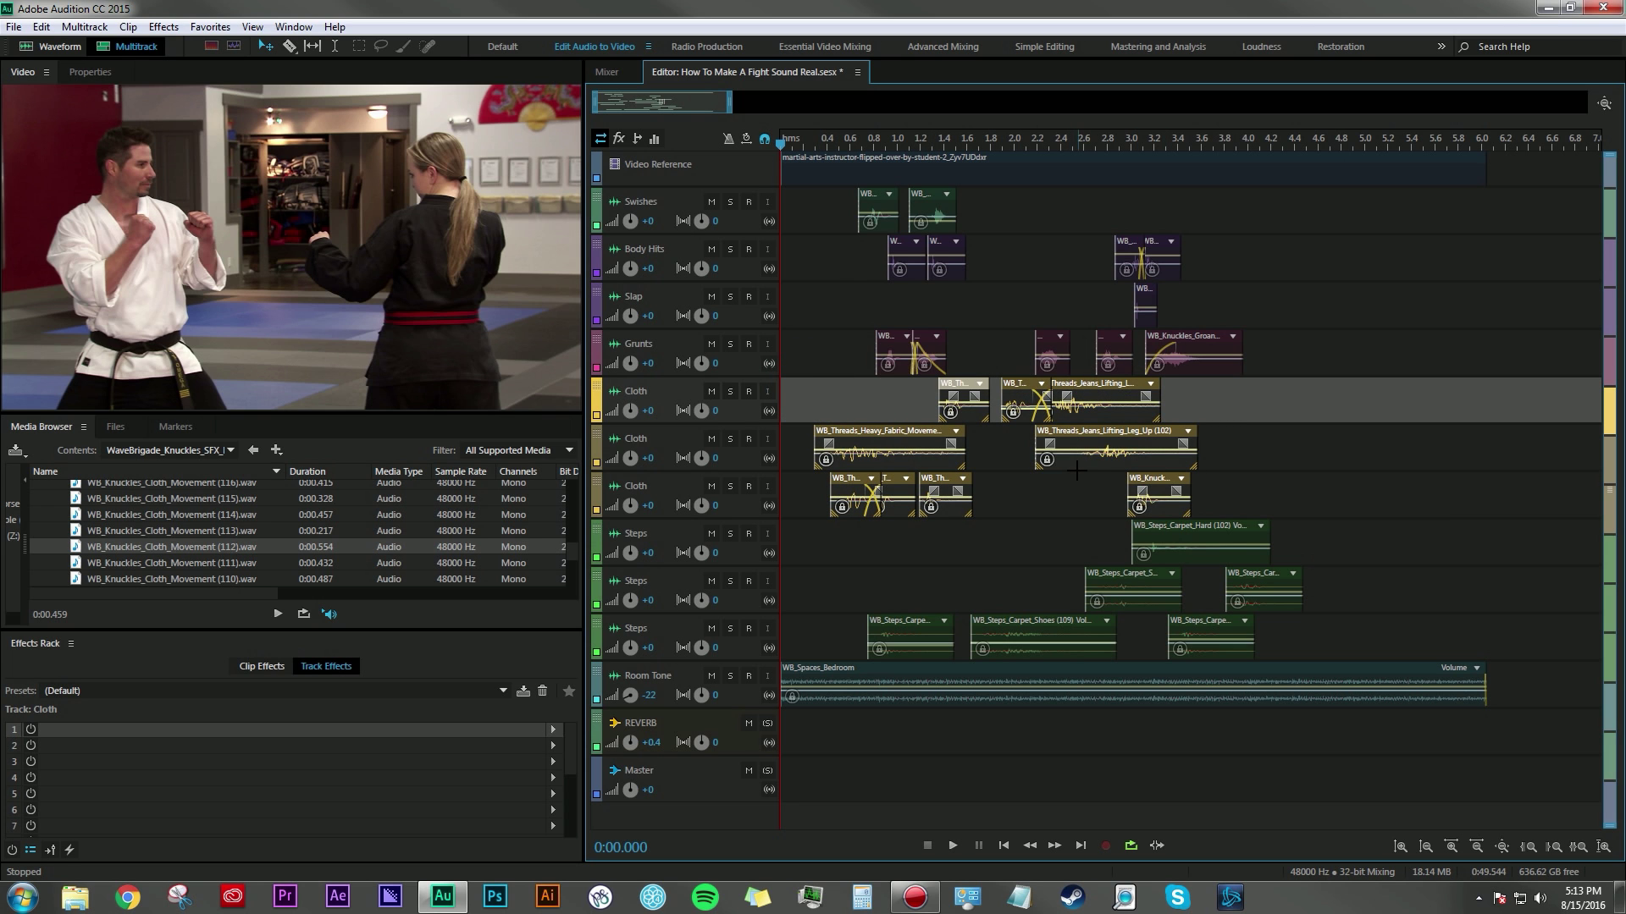
key(alt+c)
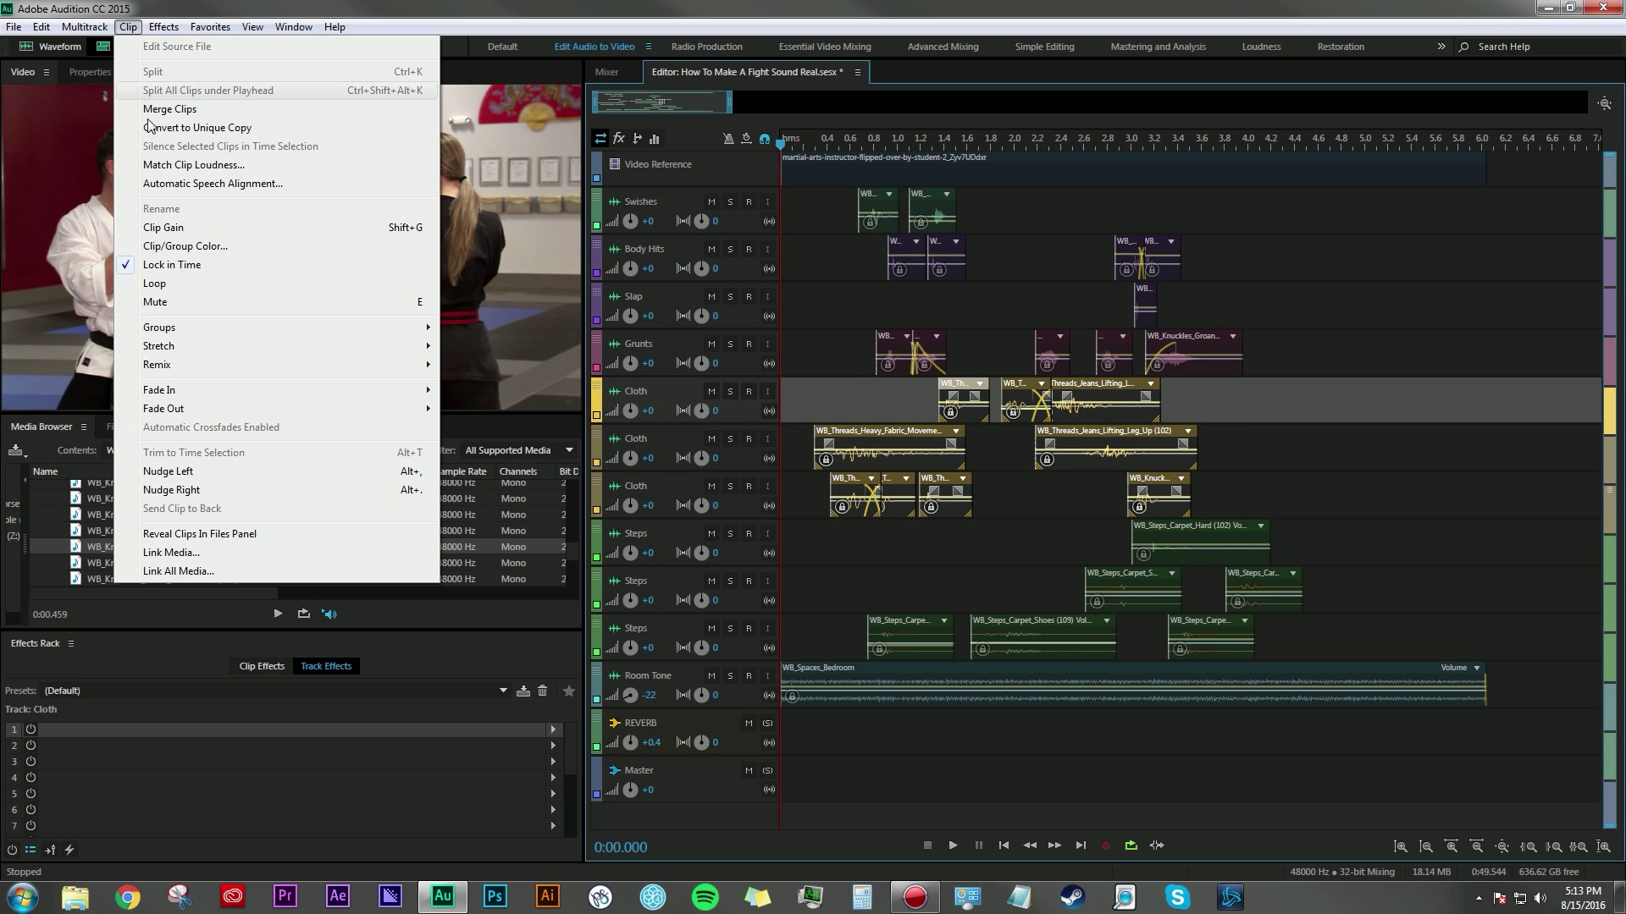
click(1278, 428)
drag(1093, 391, 1131, 409)
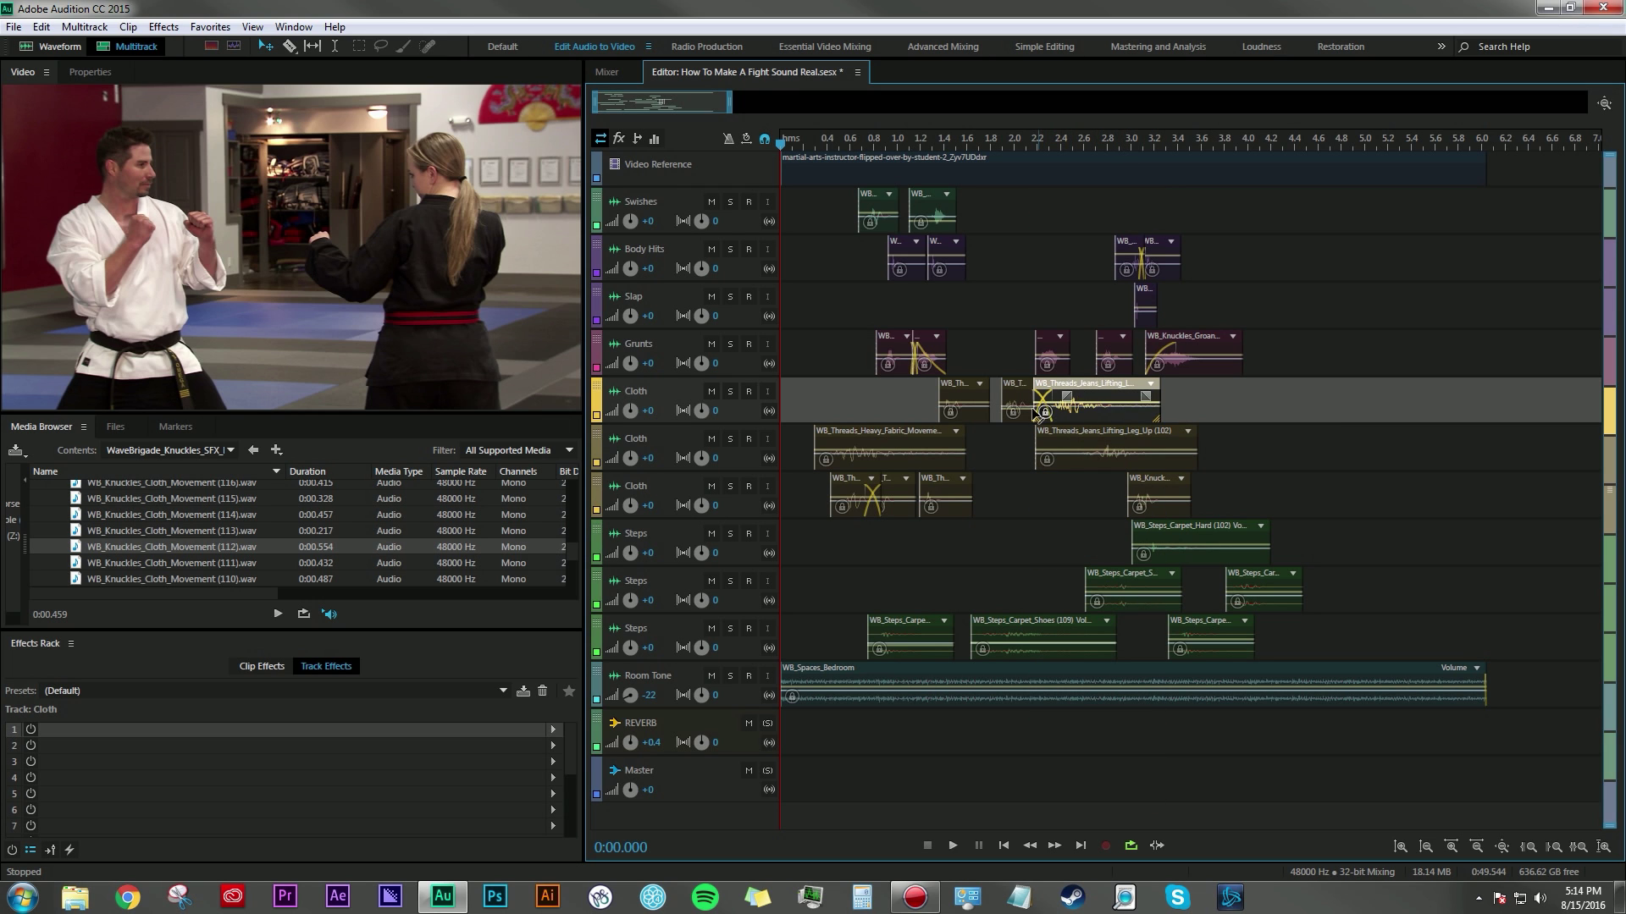
click(991, 740)
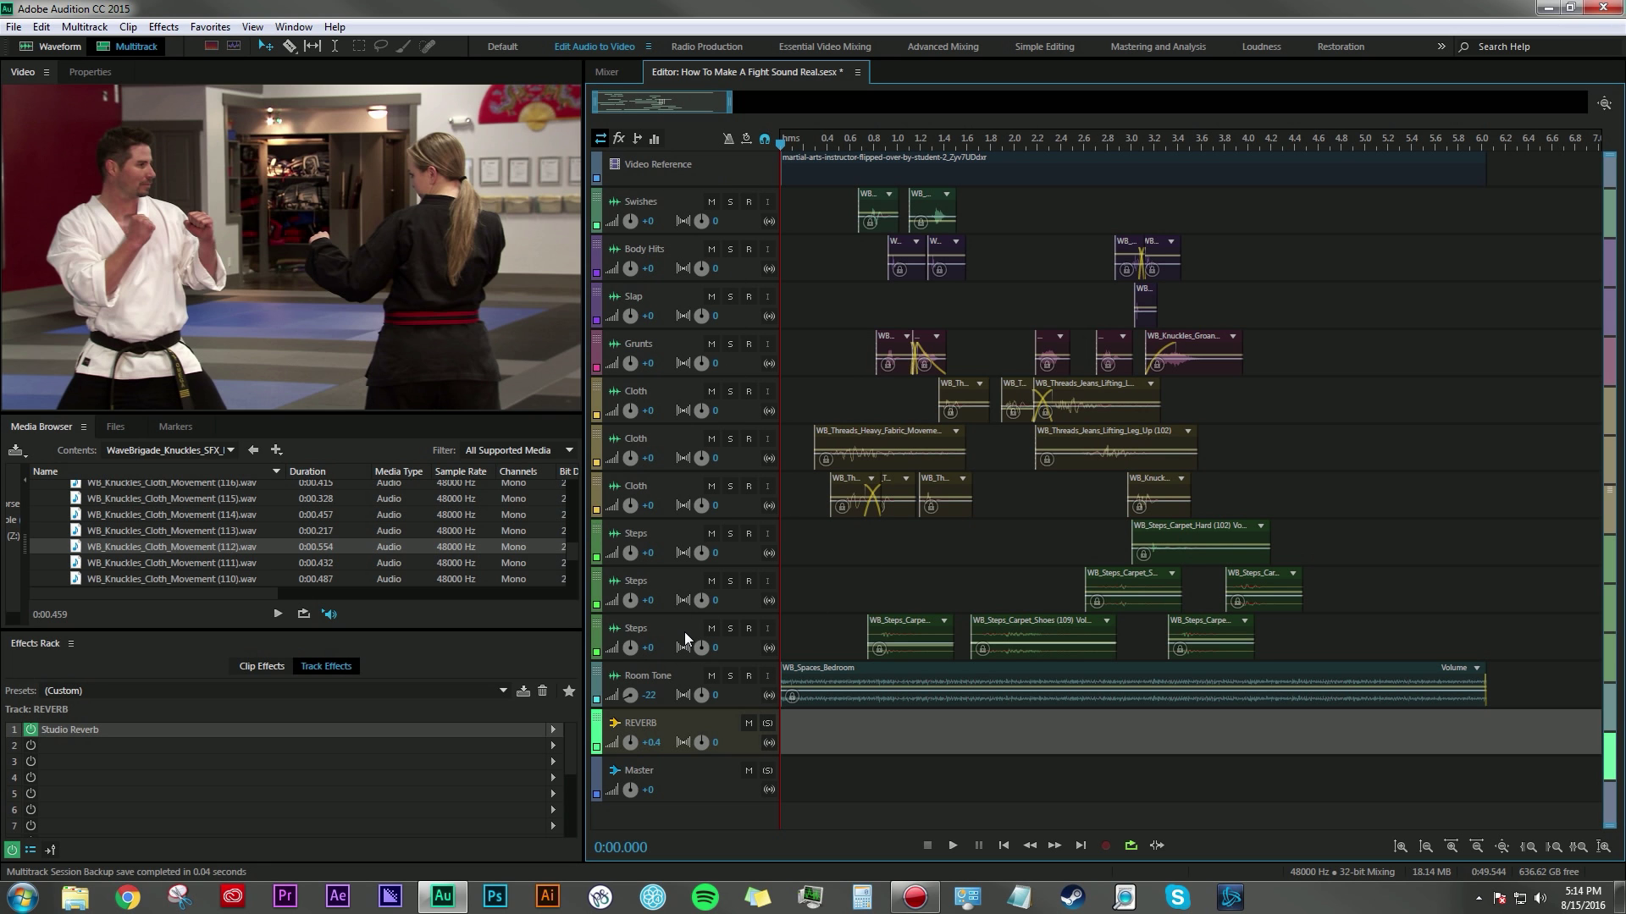
click(719, 720)
click(608, 73)
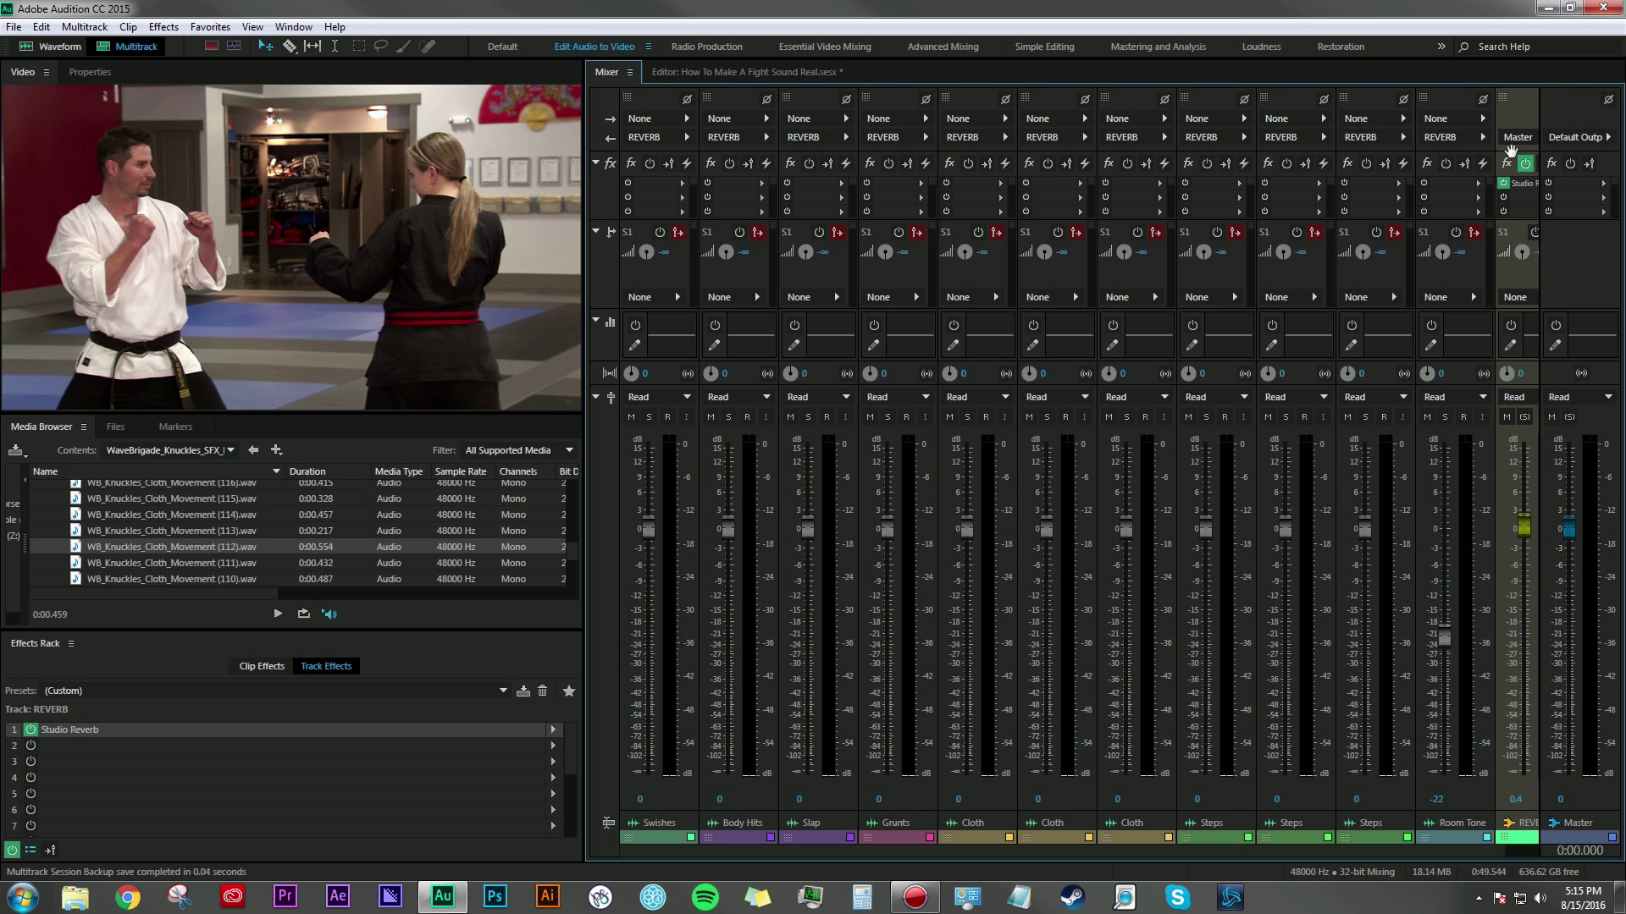
key(equal)
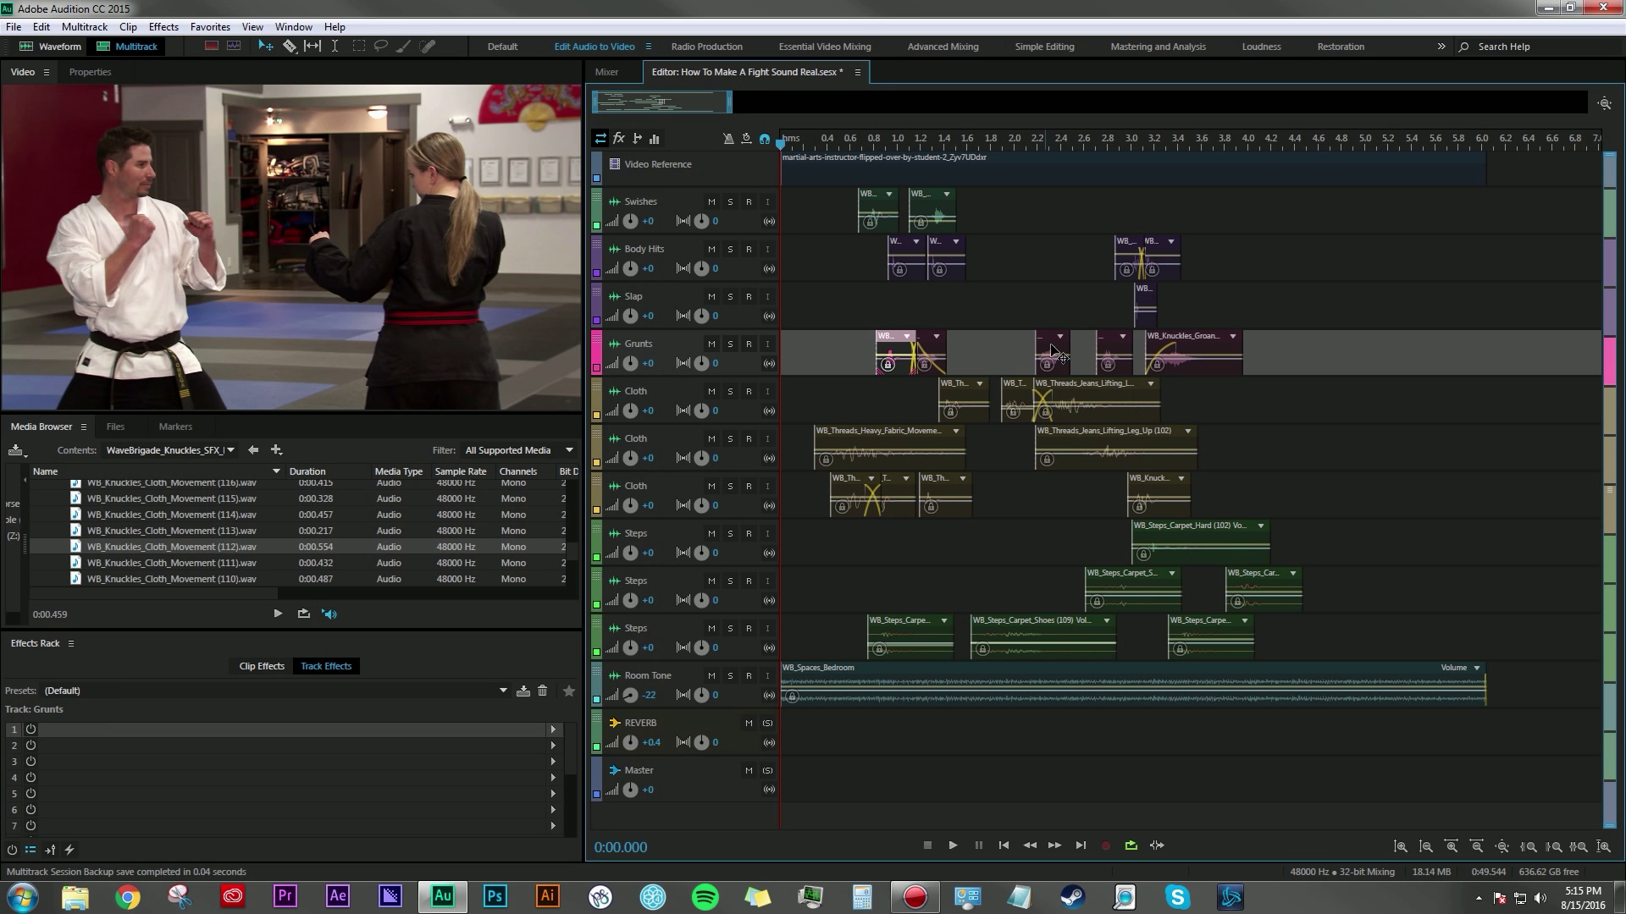
click(1053, 344)
click(1181, 347)
click(1150, 315)
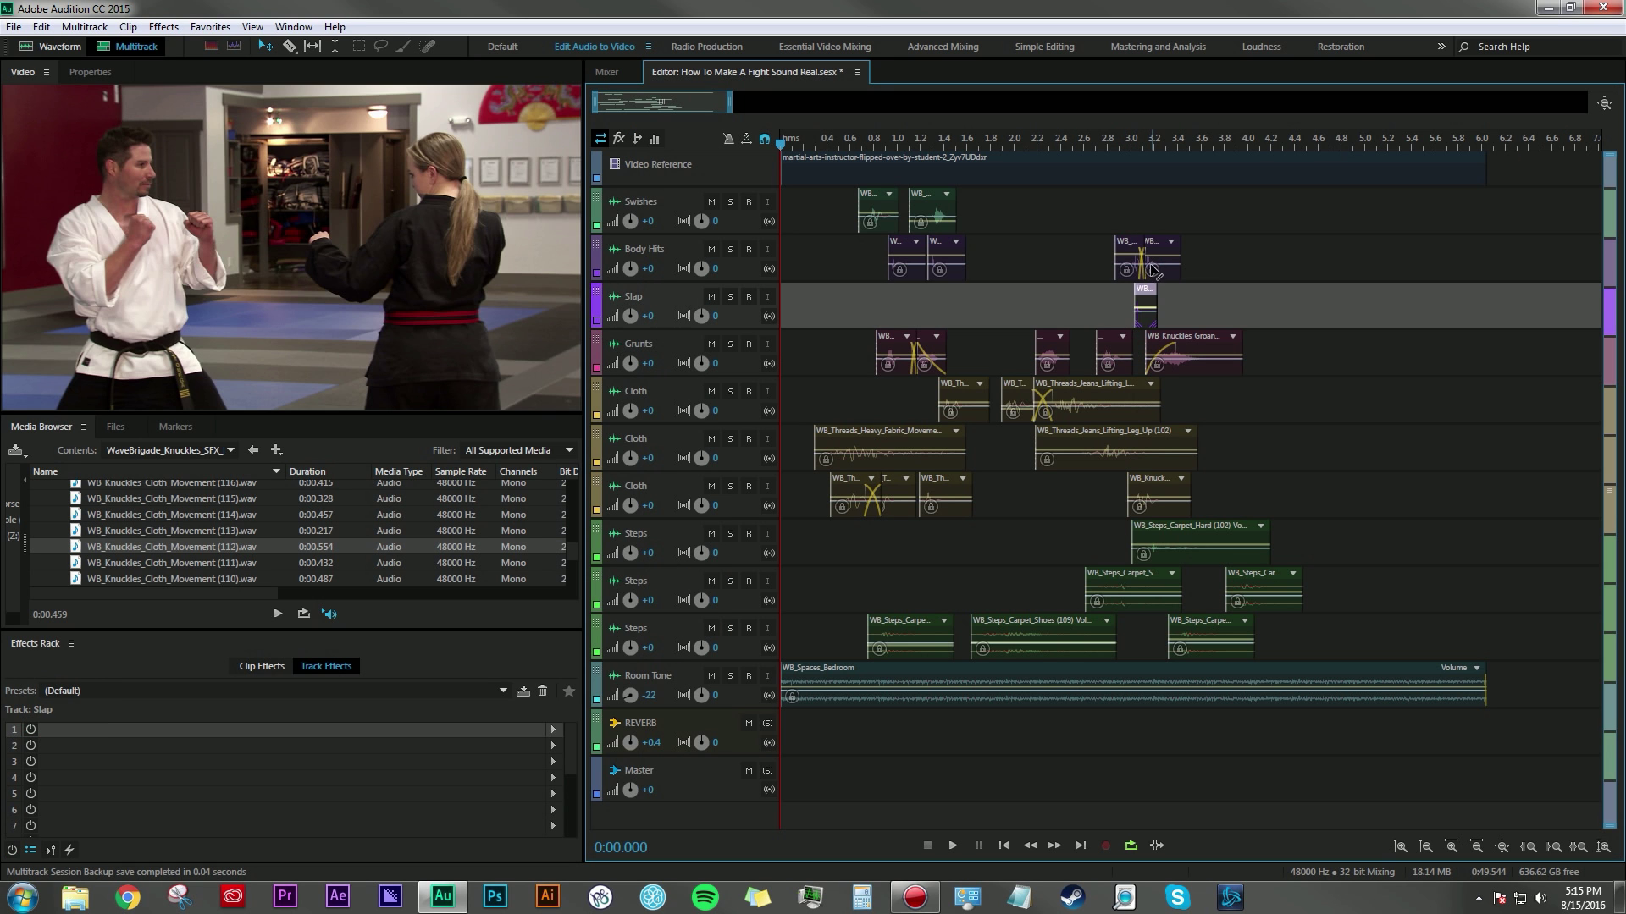
click(1143, 259)
click(1077, 415)
click(1101, 449)
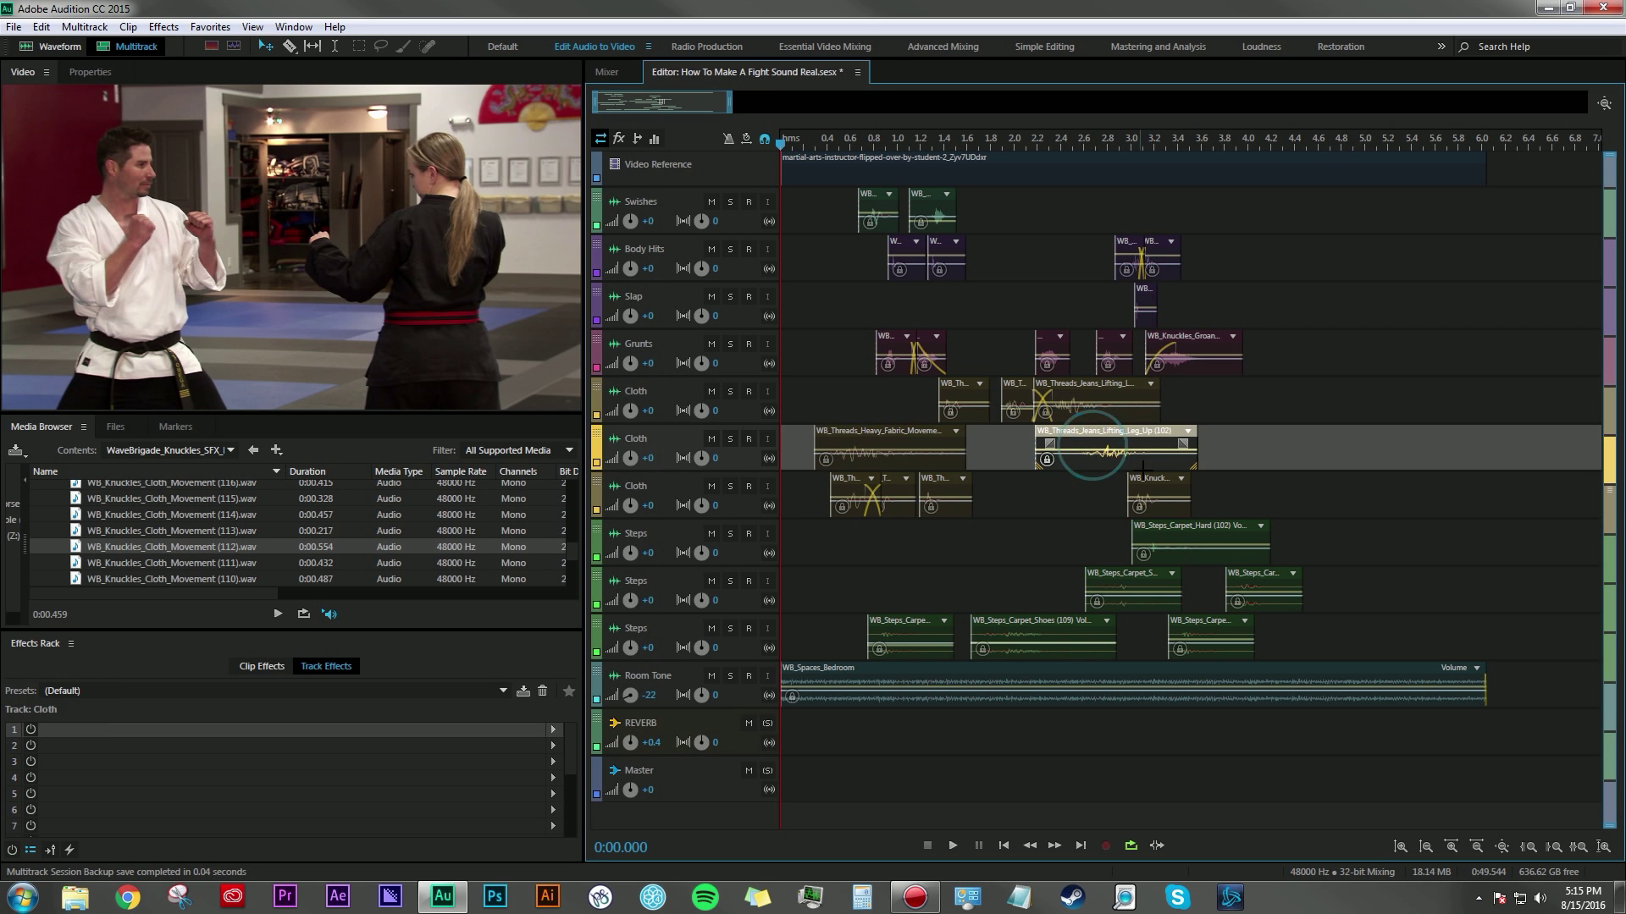
click(1151, 486)
click(880, 487)
mouse_move(856, 476)
mouse_down()
mouse_move(845, 440)
mouse_move(847, 487)
mouse_up()
click(900, 570)
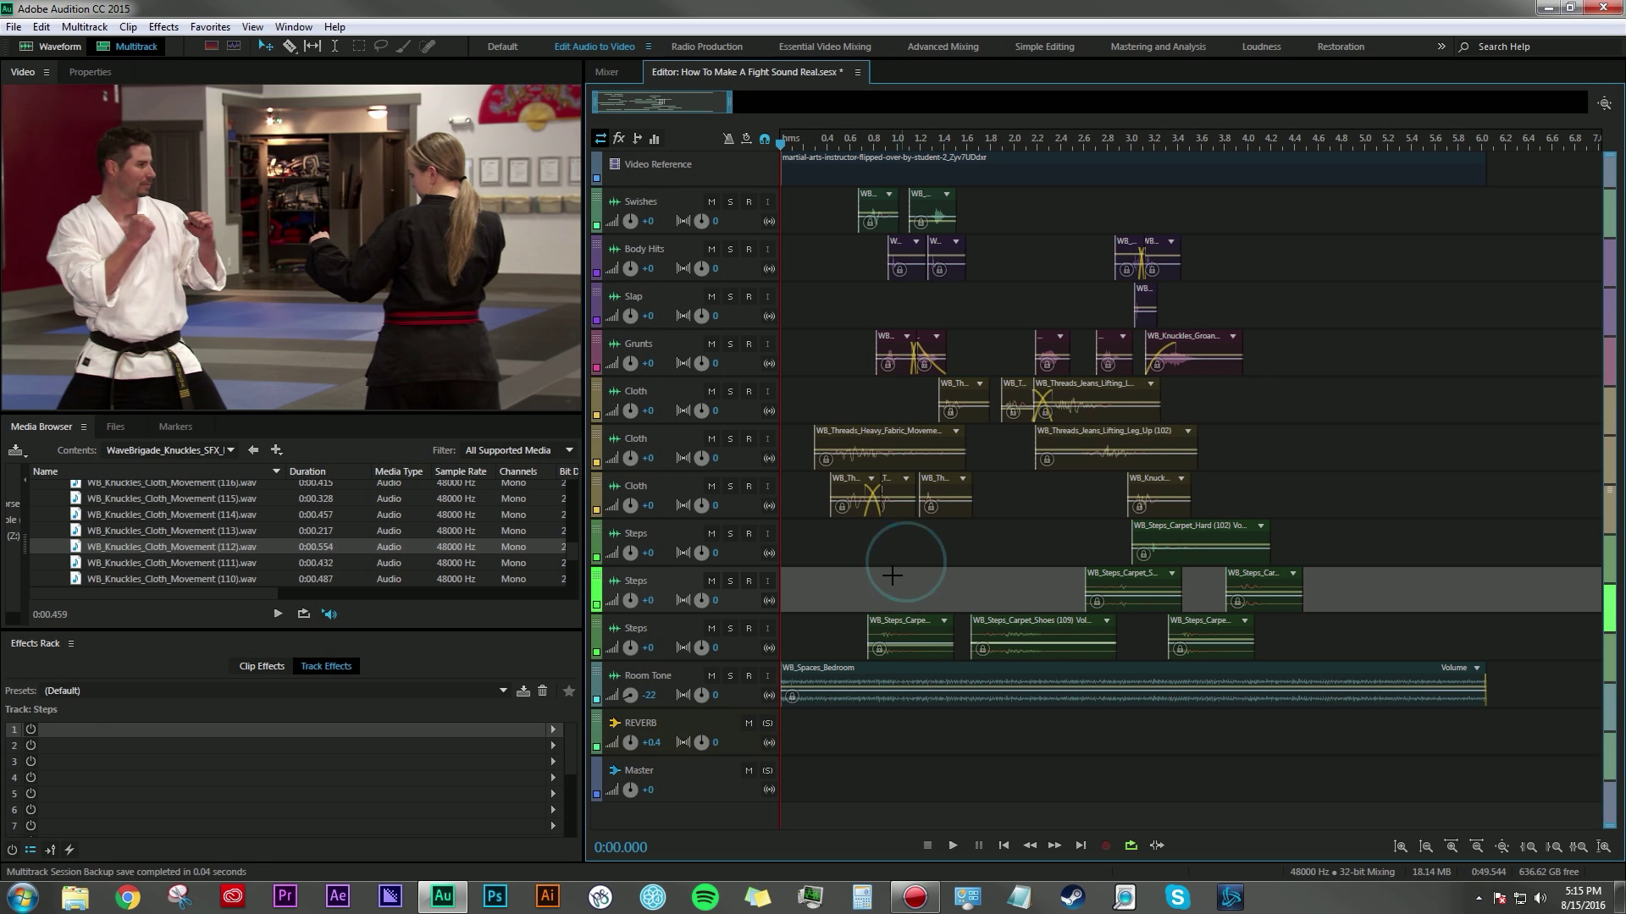
click(725, 728)
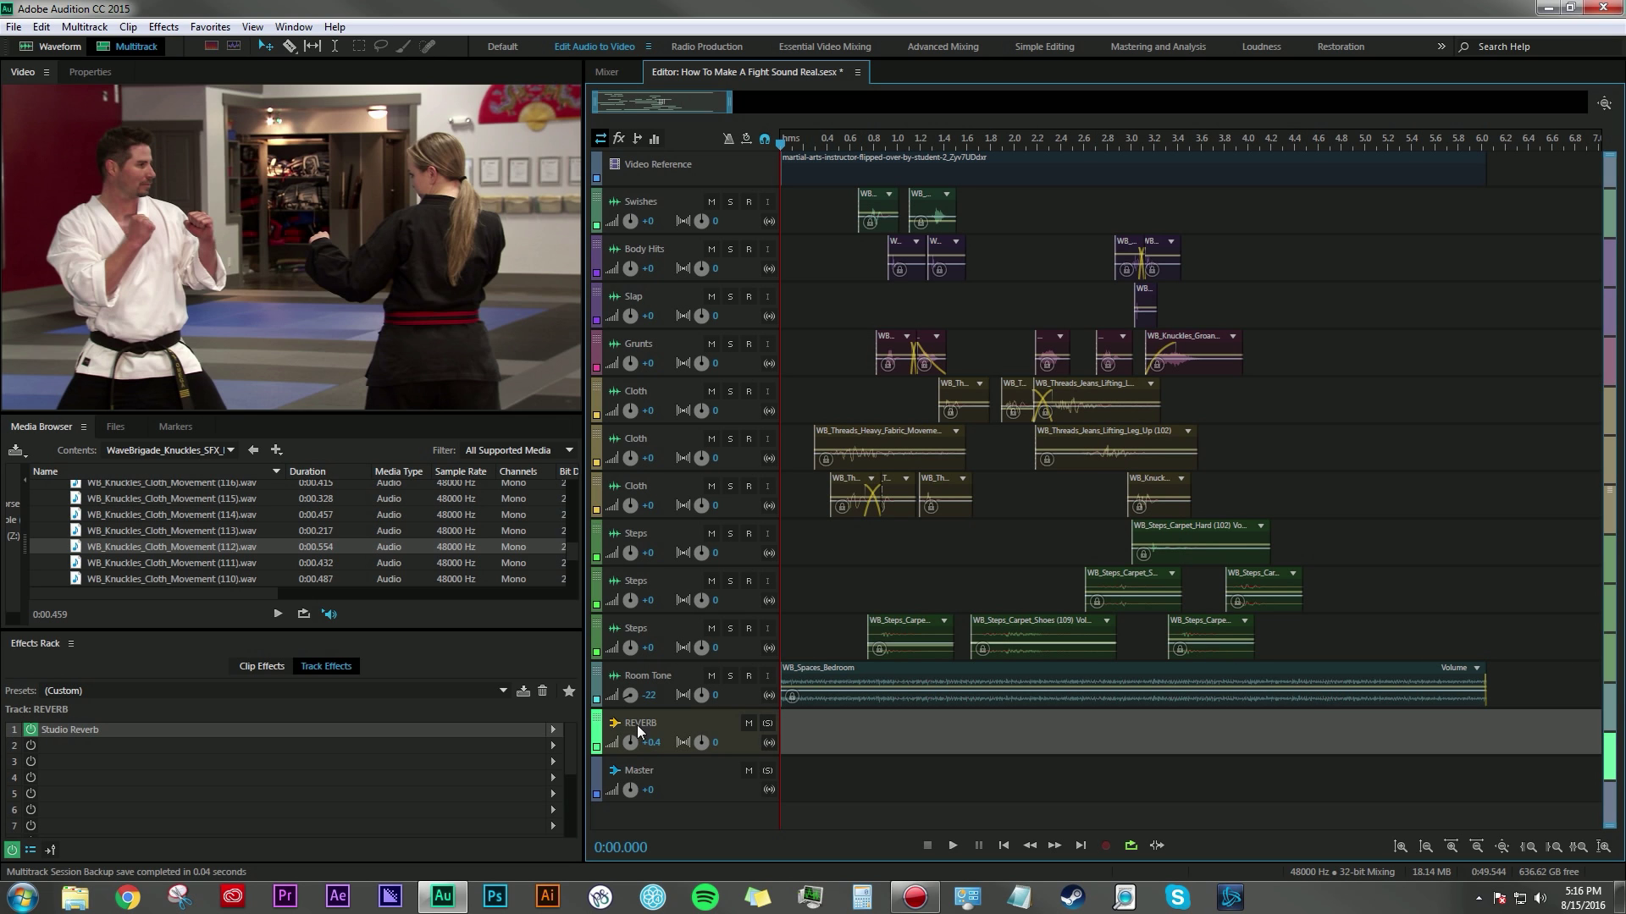
click(86, 730)
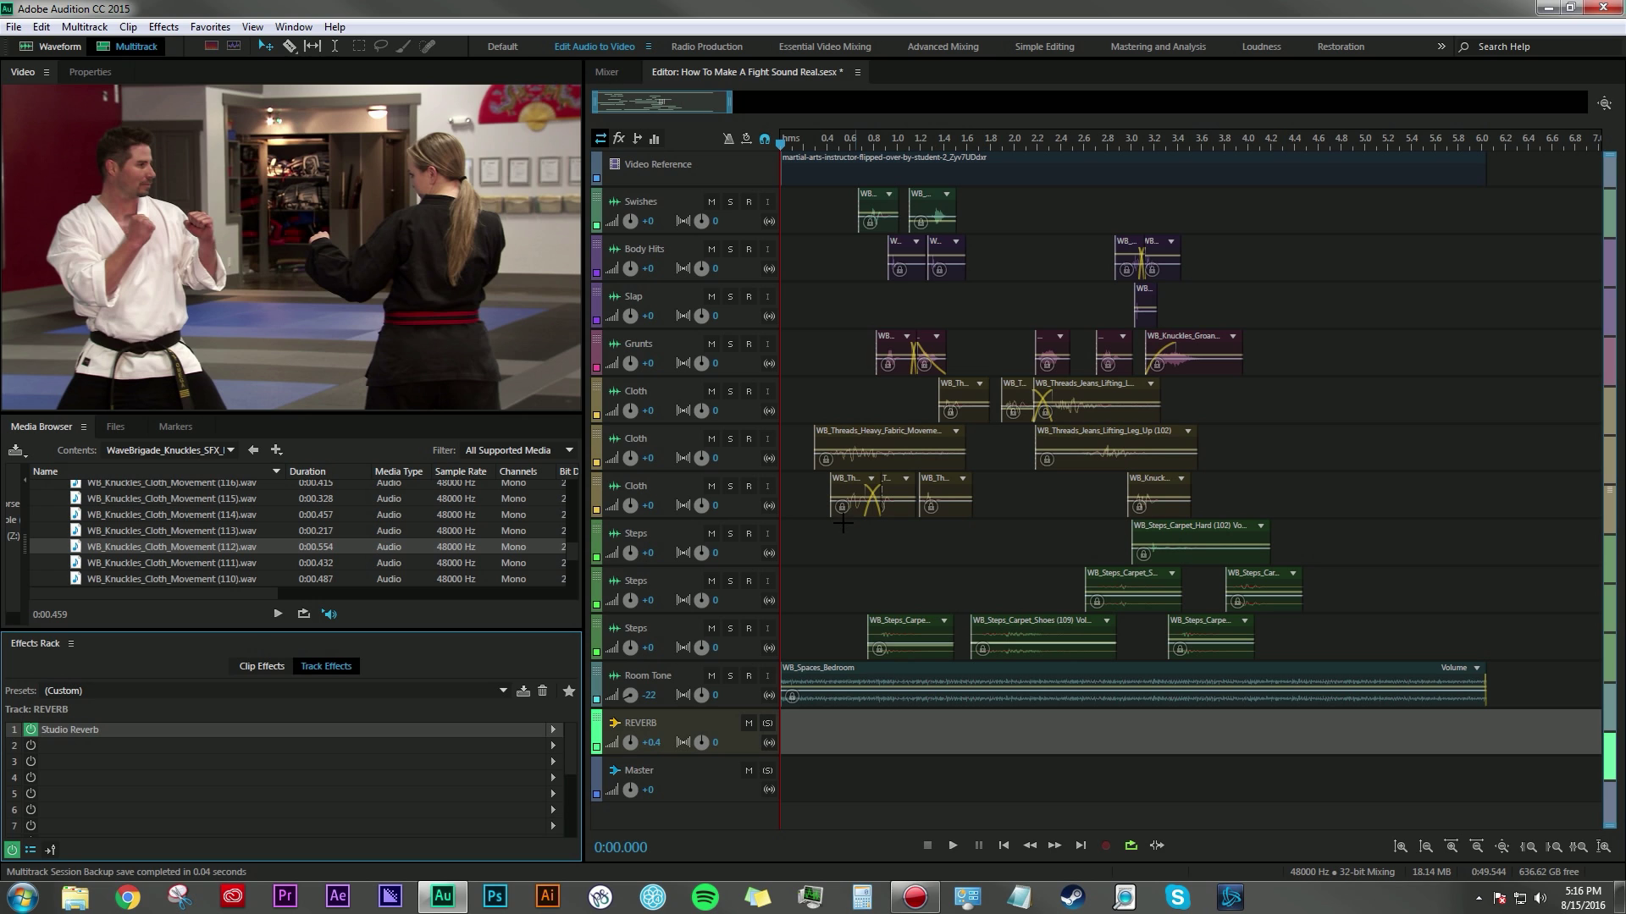
click(696, 723)
click(72, 730)
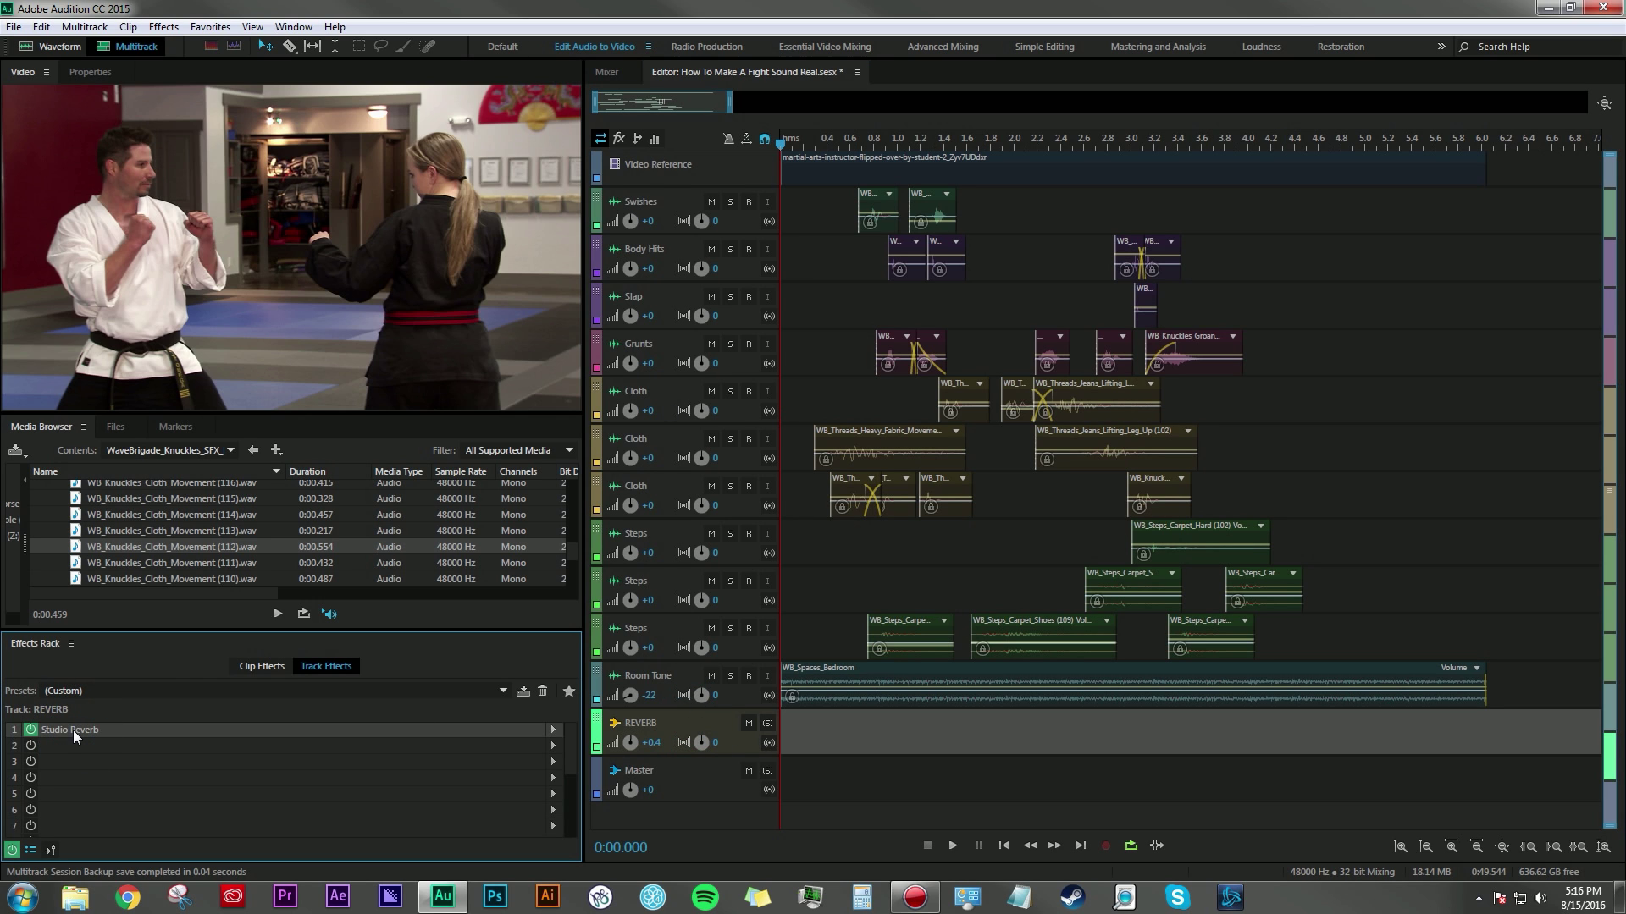